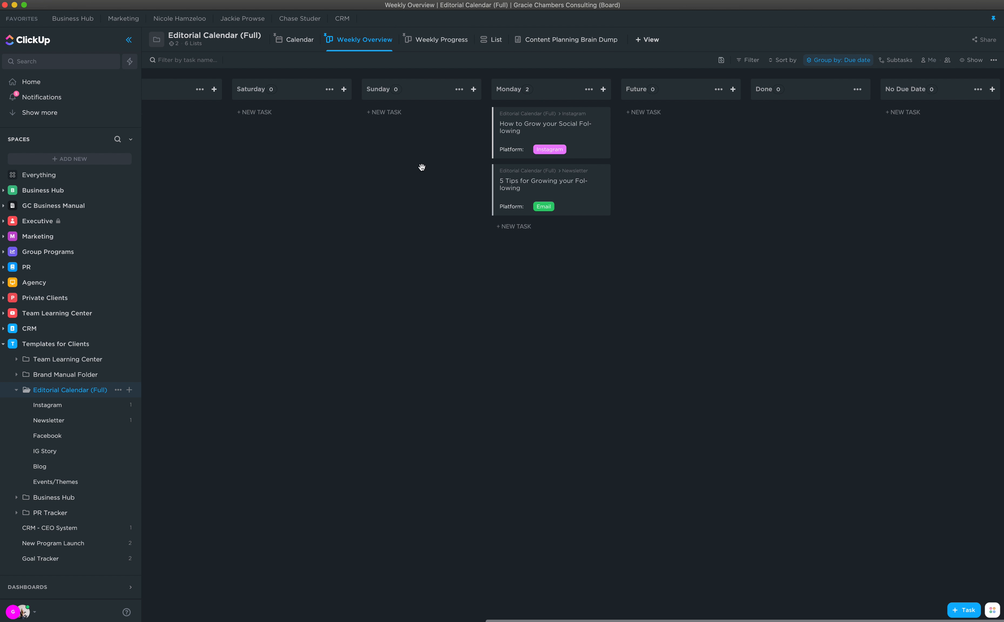
- Scroll the Weekly Progress board left to see the newsletter and Instagram task cards
scroll(421, 167, left, 10)
- Mark How to Grow your Social Following as Drafted, then show the calendar view
click(422, 41)
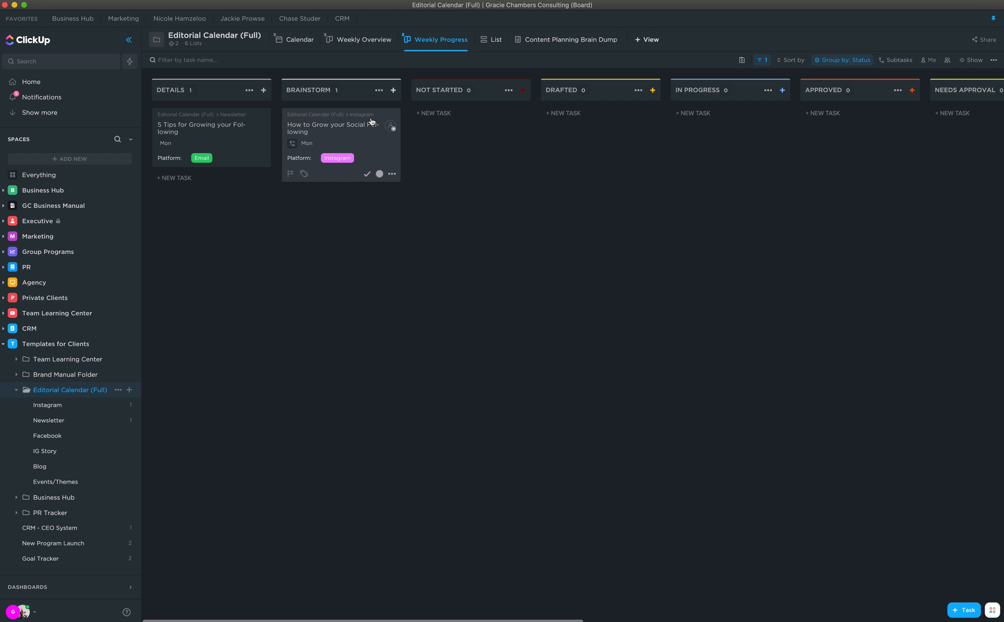
click(335, 130)
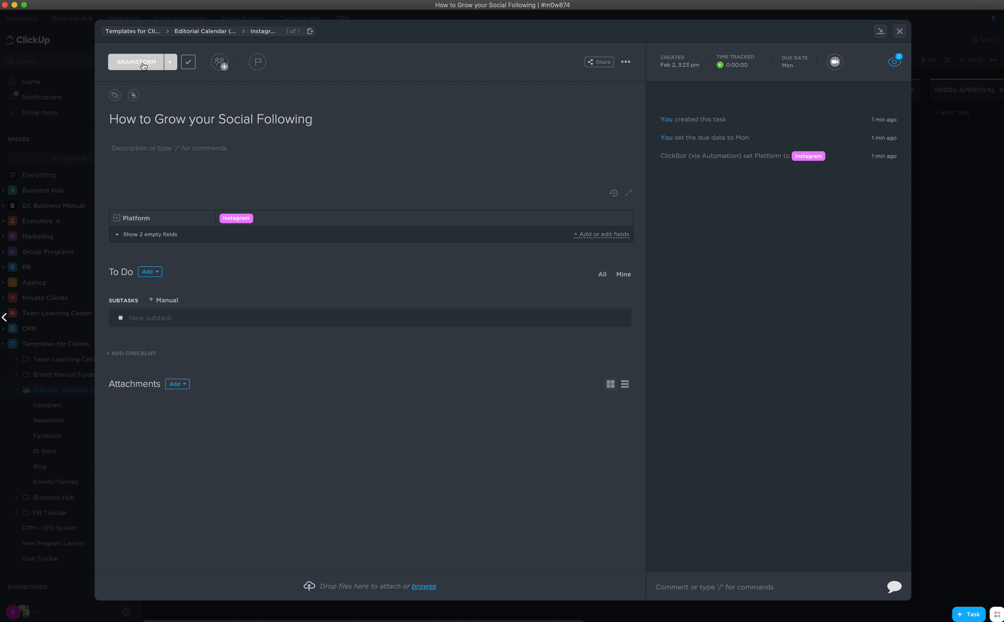
click(141, 63)
click(151, 117)
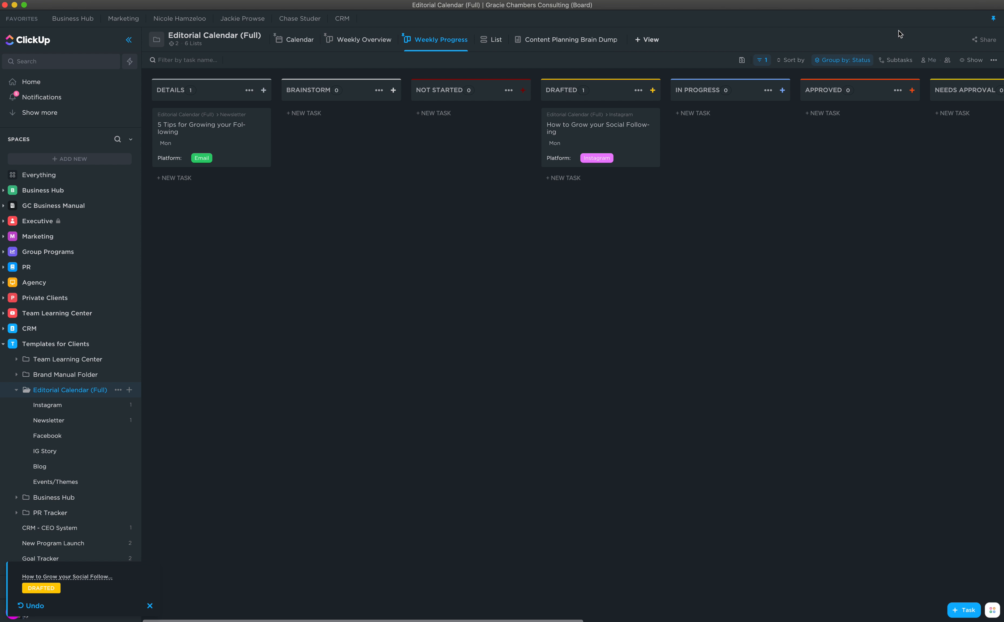
click(899, 31)
click(365, 40)
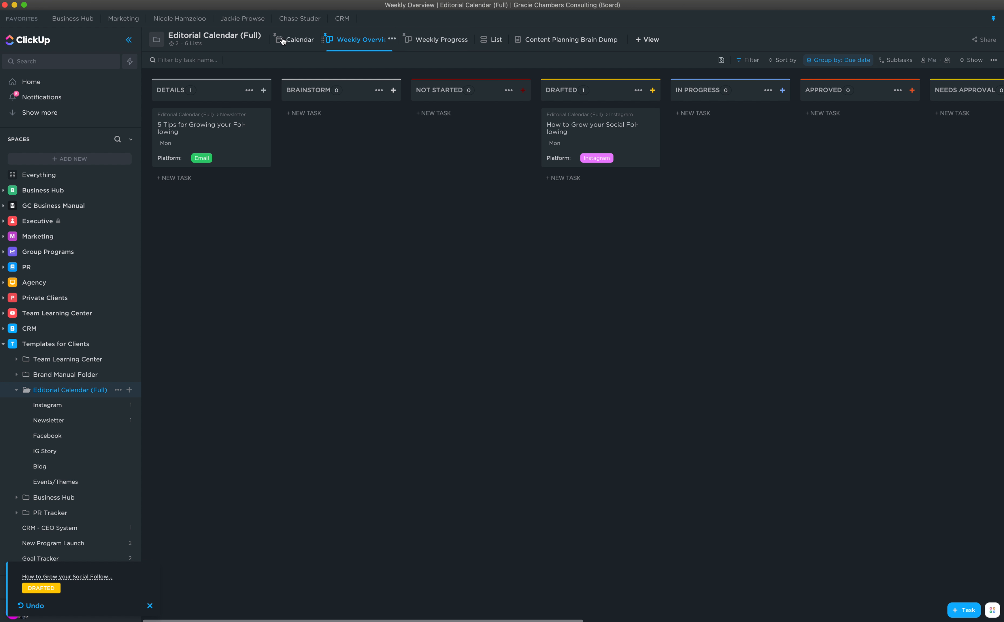
click(291, 41)
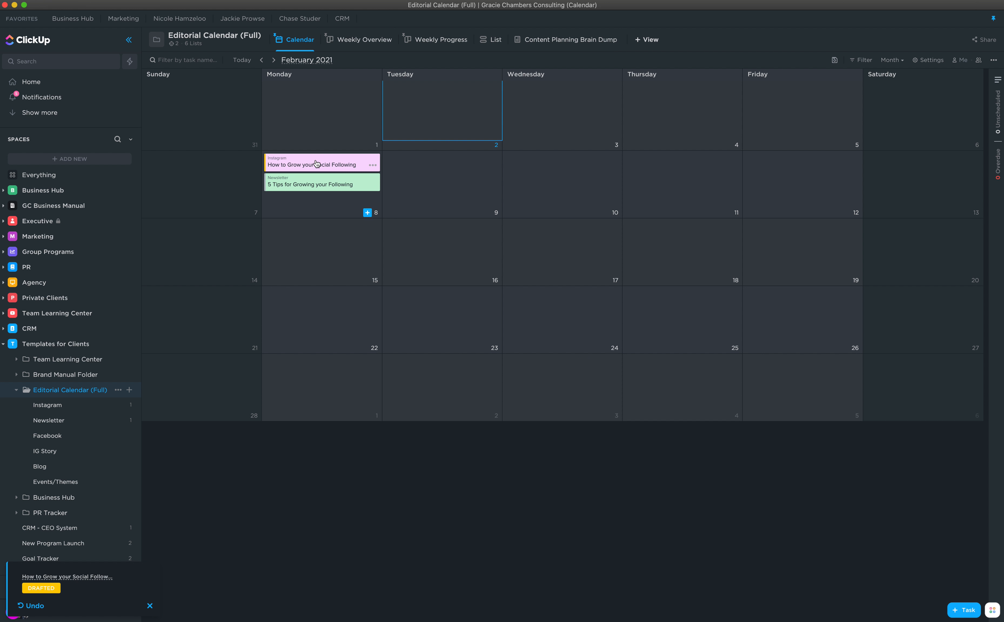
- Inspect both Monday tasks and their status options in the calendar, then open the Instagram list
click(317, 163)
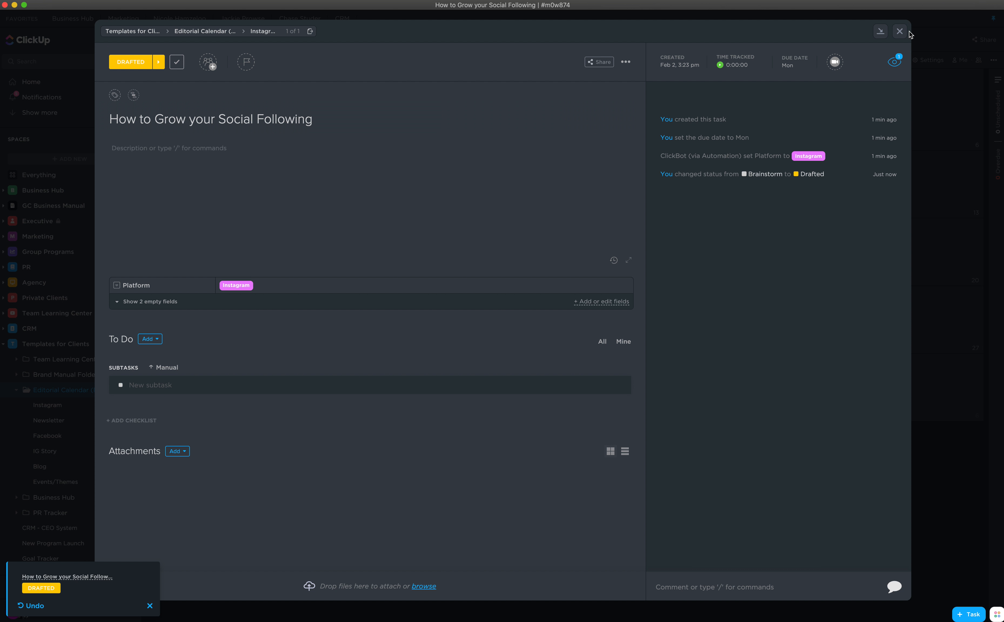
click(900, 31)
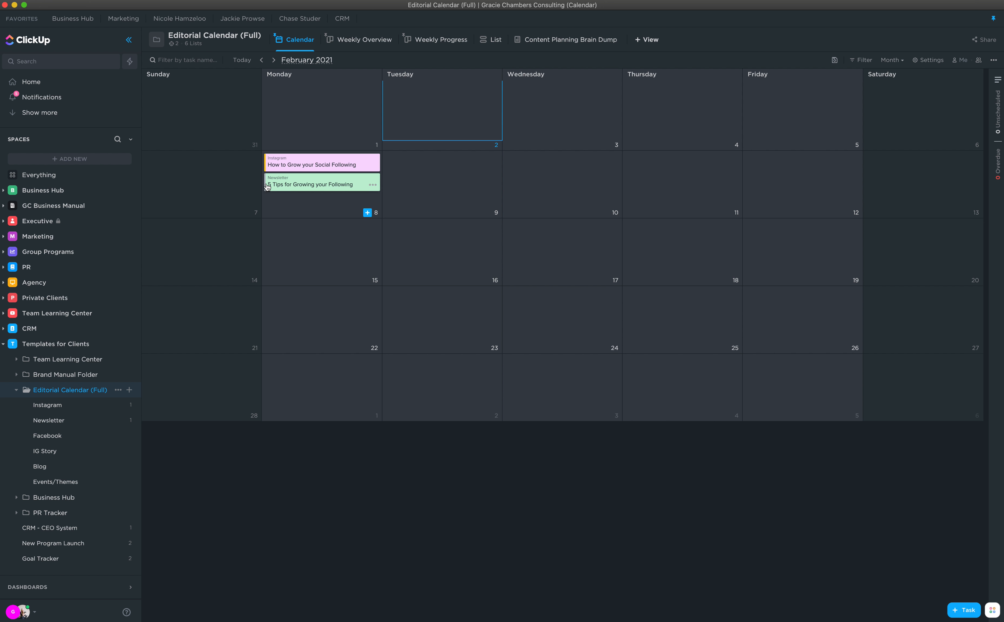
click(262, 182)
click(262, 181)
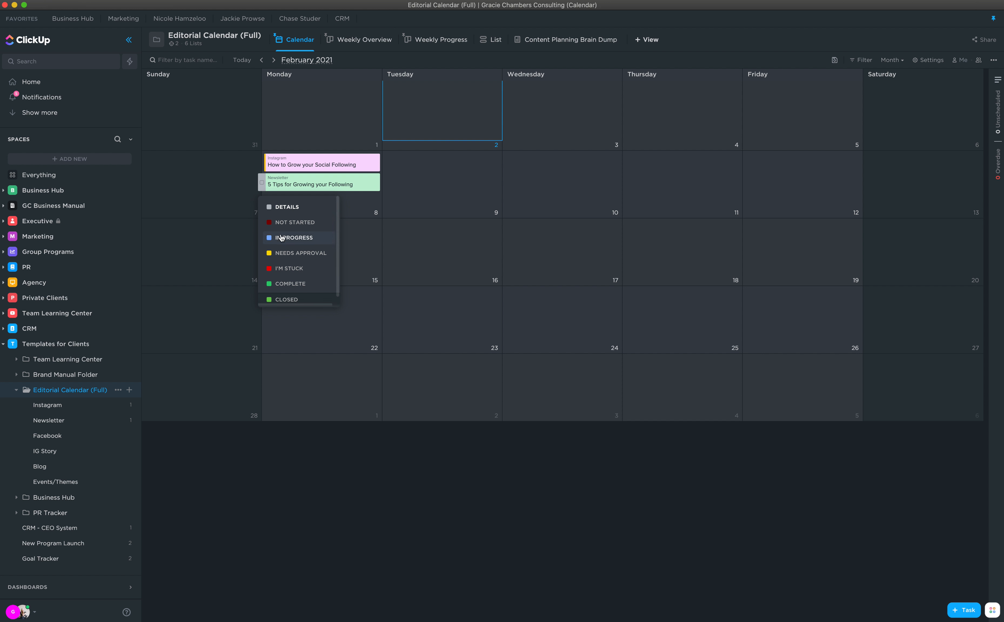
click(261, 162)
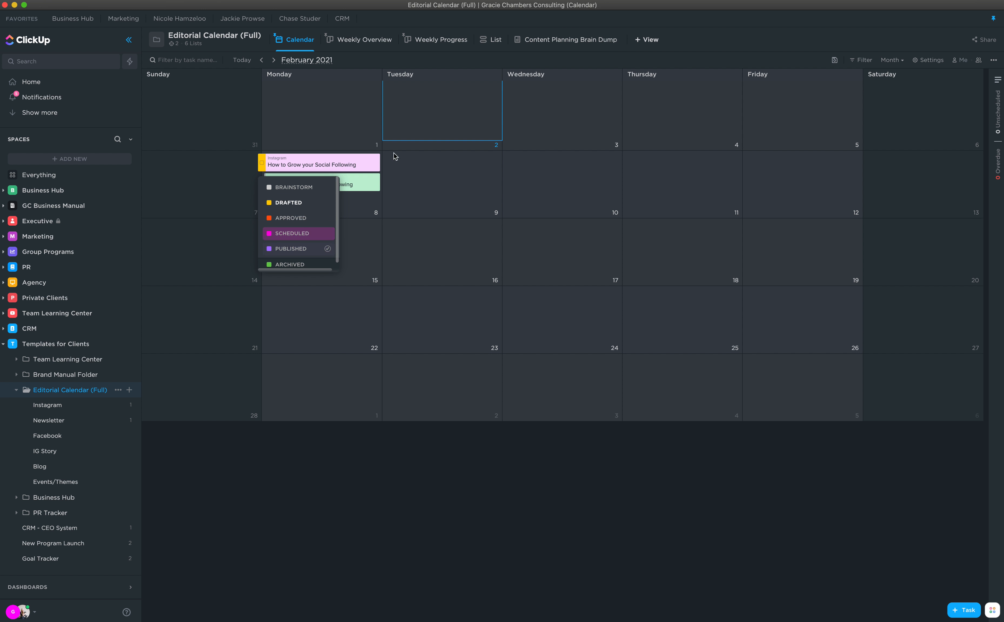
click(485, 175)
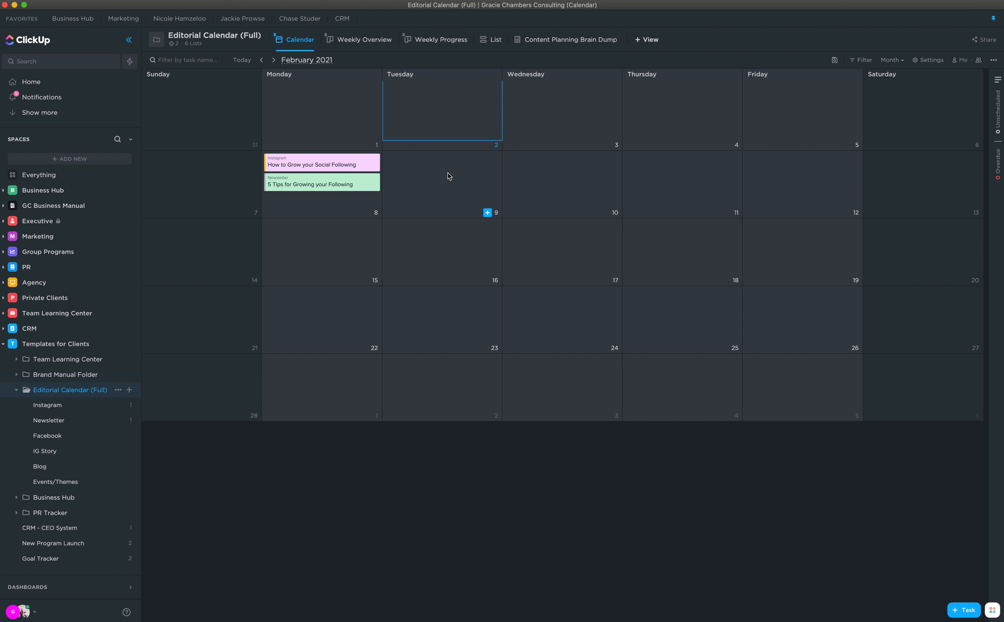
click(52, 408)
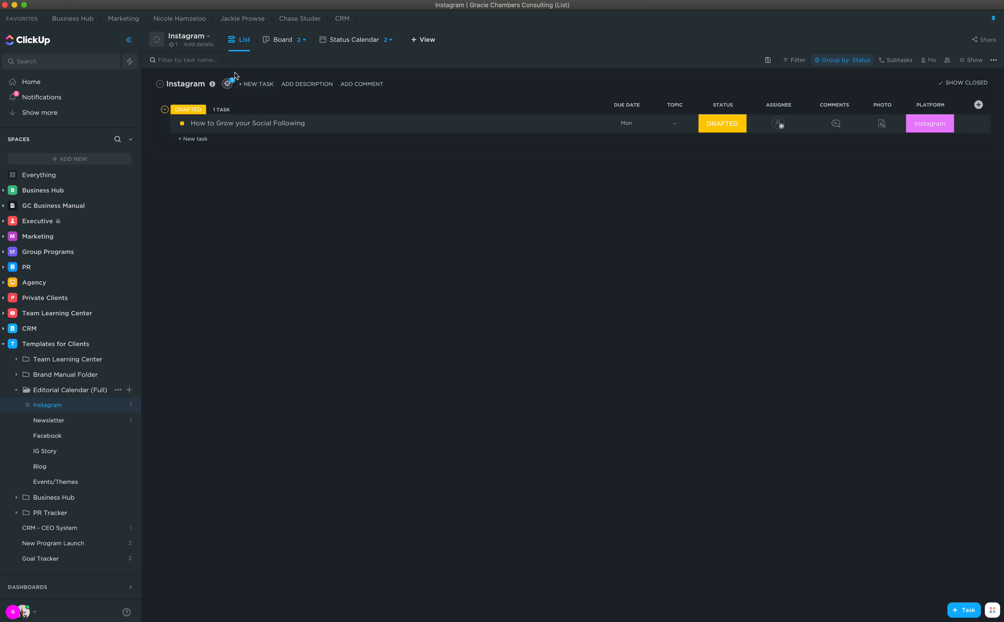
- Add a 'Caption 1' task to the Instagram list with status Brainstorm
click(196, 139)
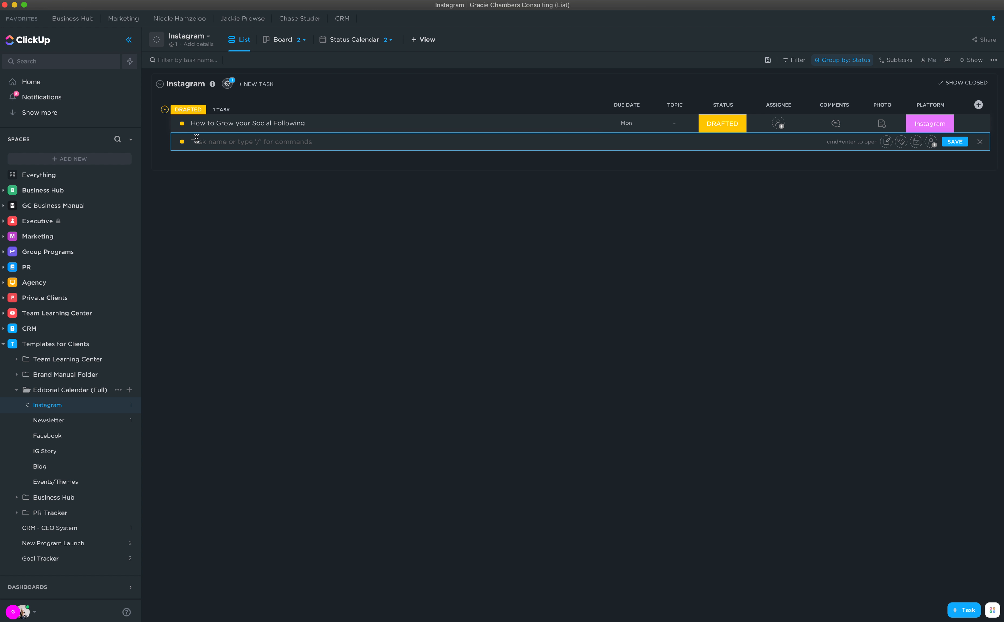
text(Caption 1)
key(Return)
click(182, 142)
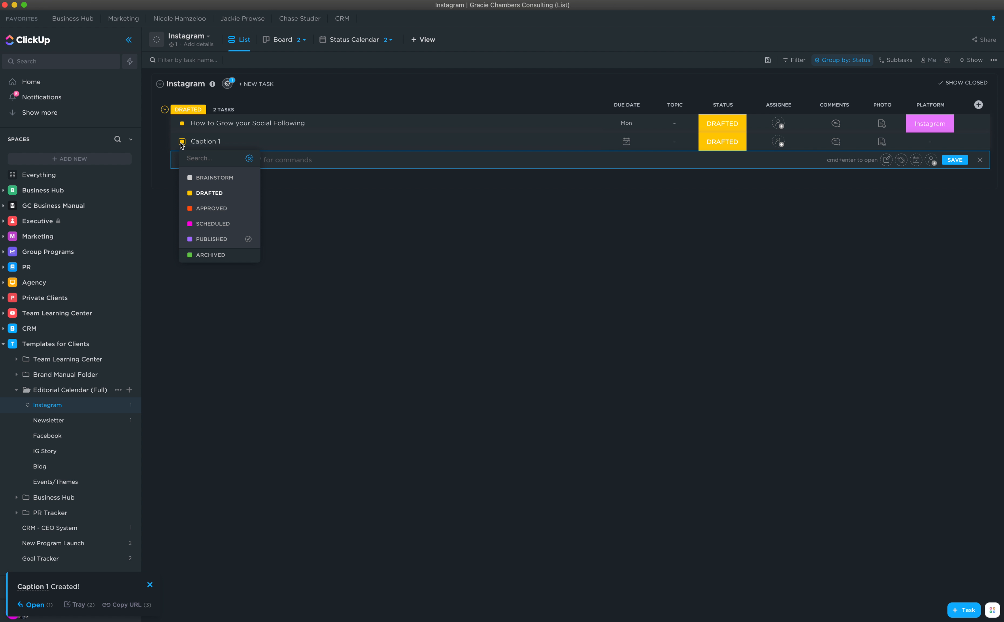
click(214, 178)
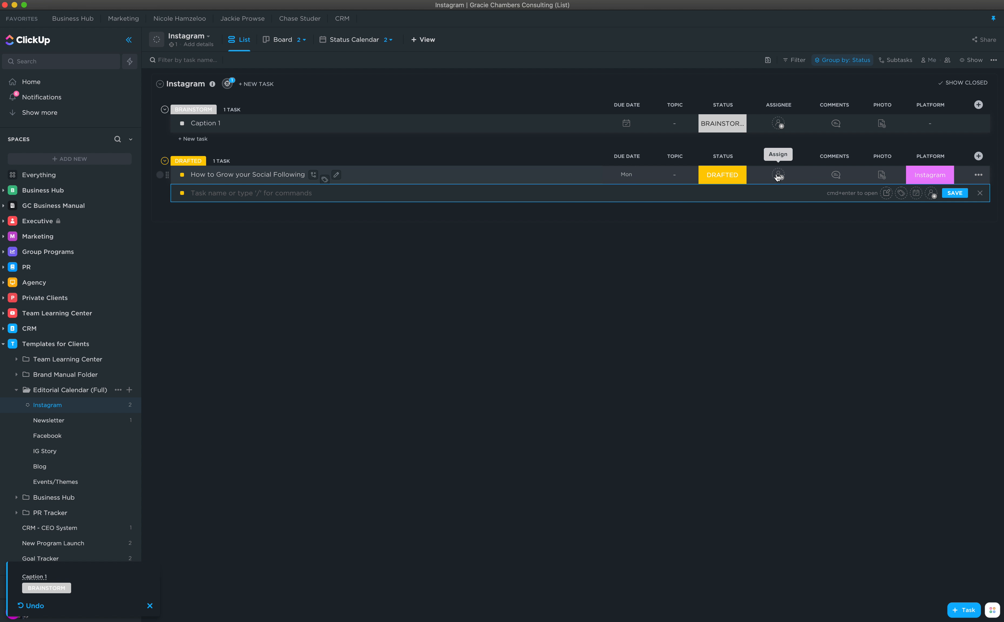
click(262, 175)
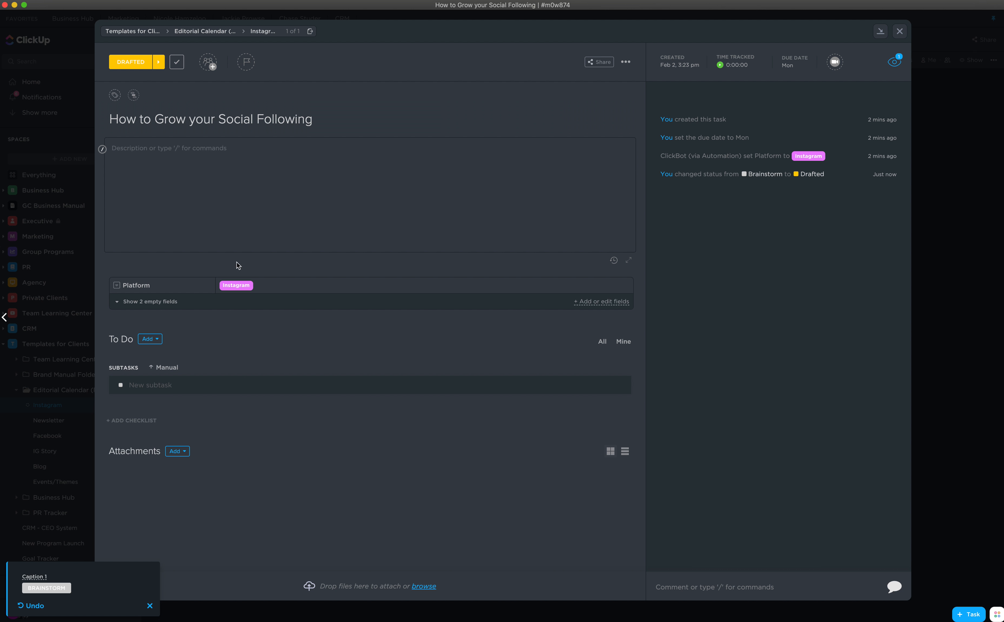
- Reveal the empty fields and set How to Grow your Social Following's Topic to Wellness
click(274, 192)
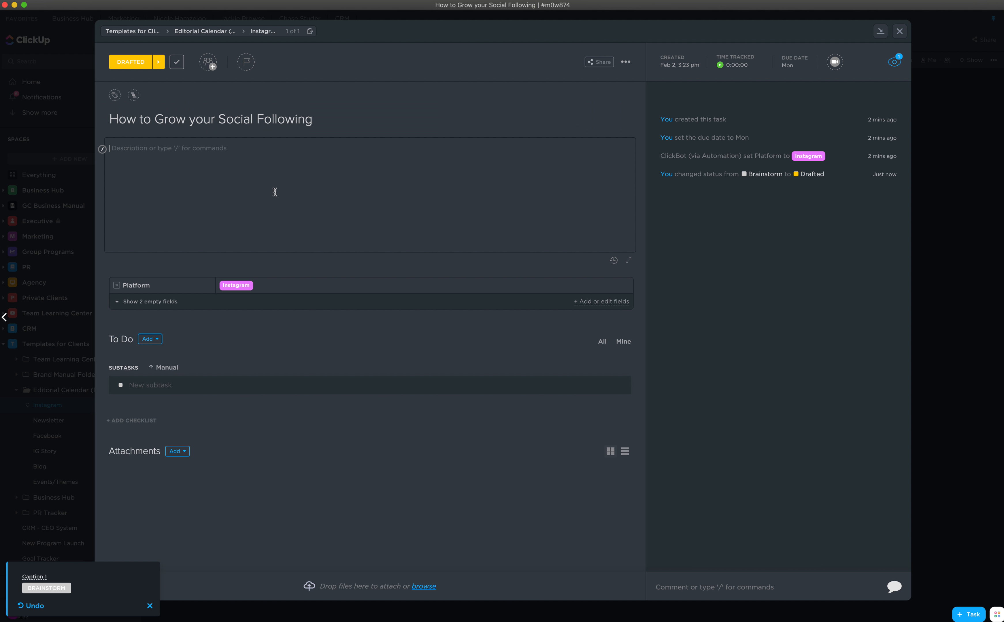
click(128, 302)
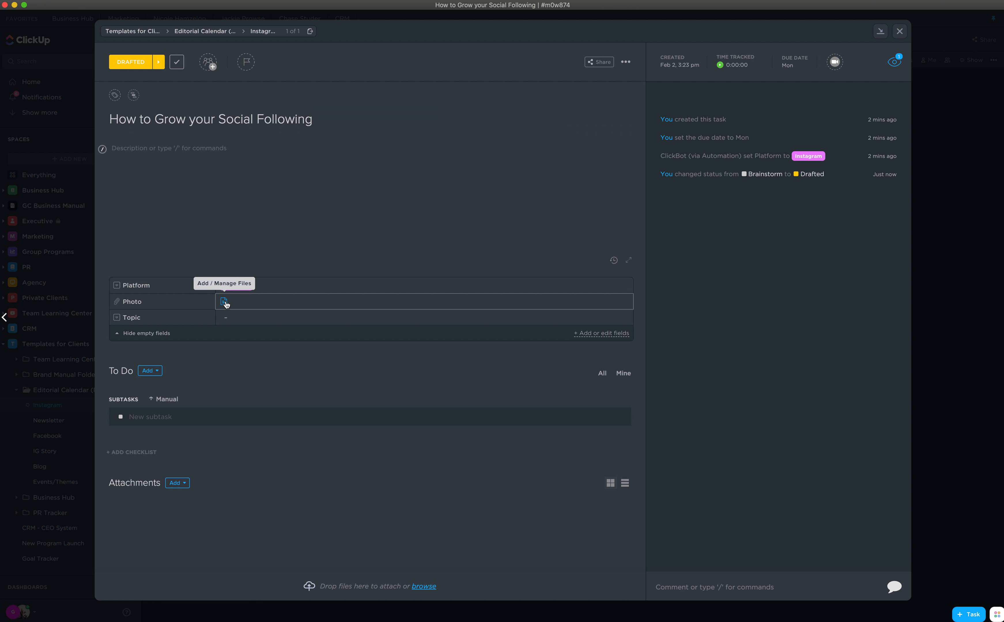
click(226, 319)
scroll(260, 403, down, 2)
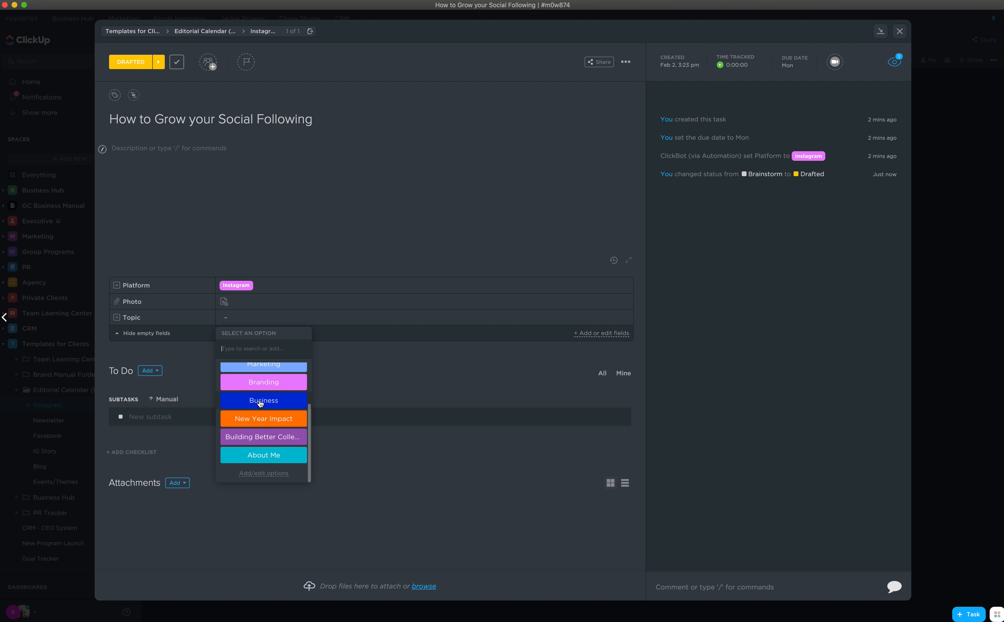
scroll(260, 403, up, 2)
scroll(260, 403, down, 2)
scroll(260, 403, up, 3)
scroll(260, 403, down, 3)
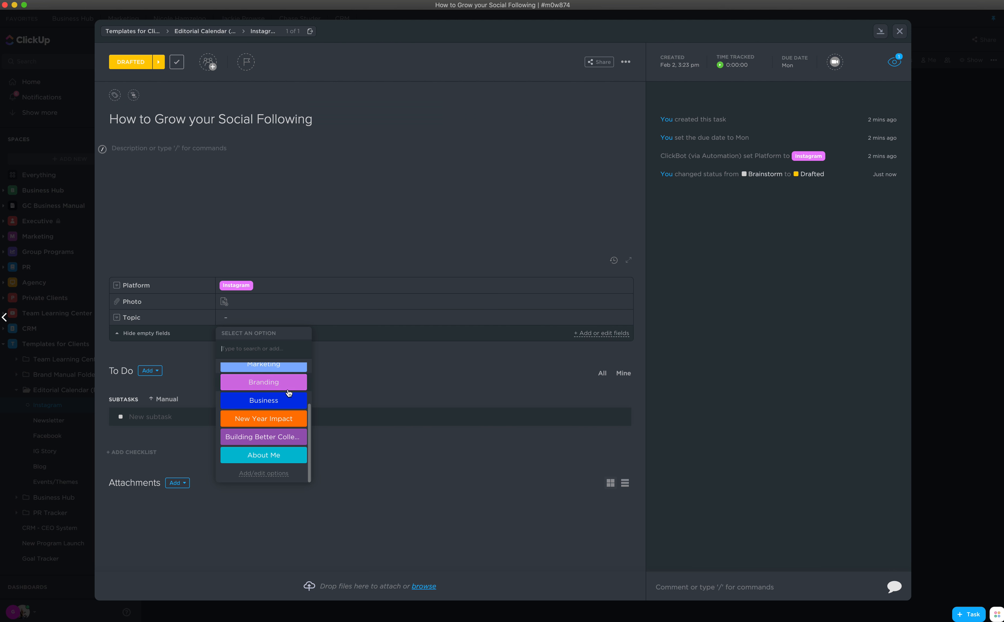
scroll(288, 392, up, 3)
click(264, 390)
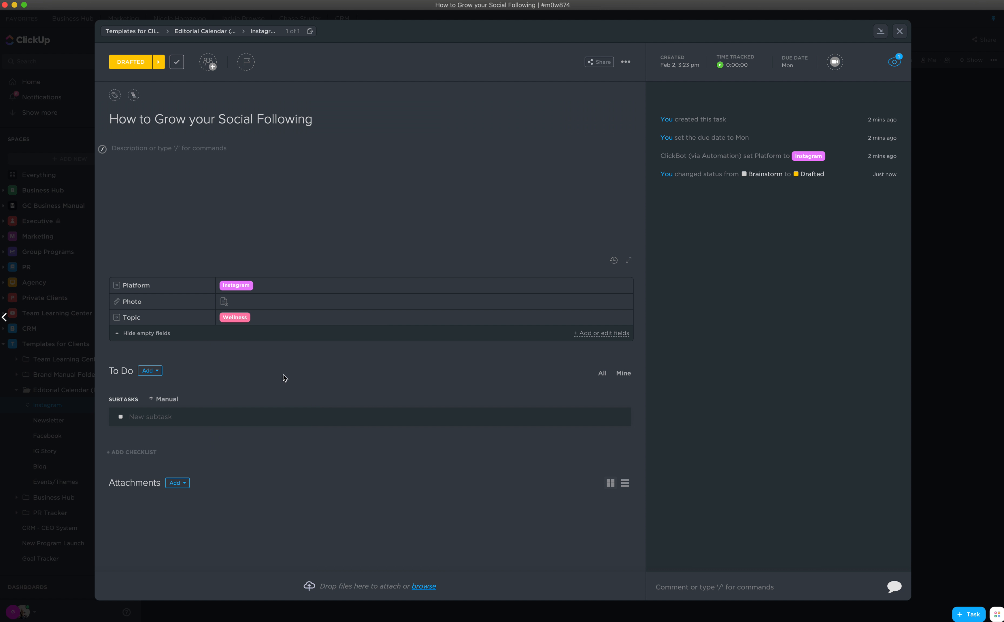
click(899, 31)
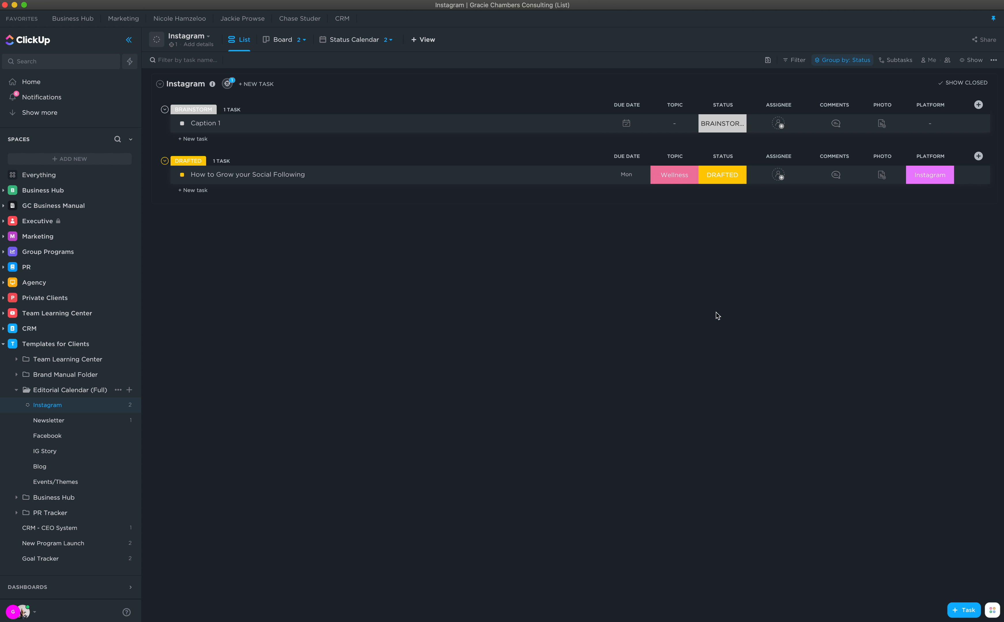
- Reopen the task, look over comments and assignees, and open Instagram's custom field settings
click(265, 176)
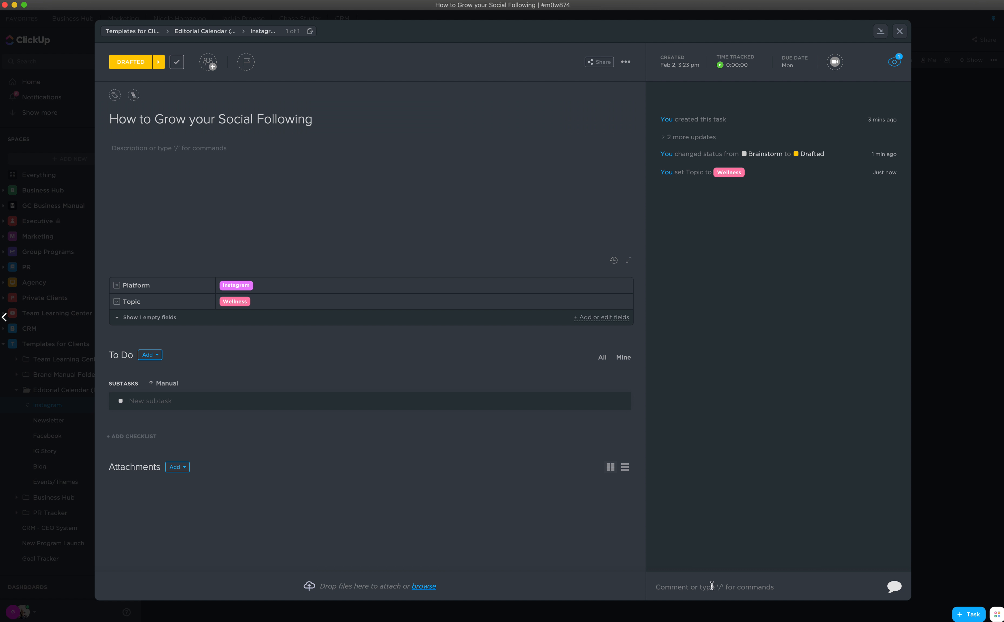
click(754, 584)
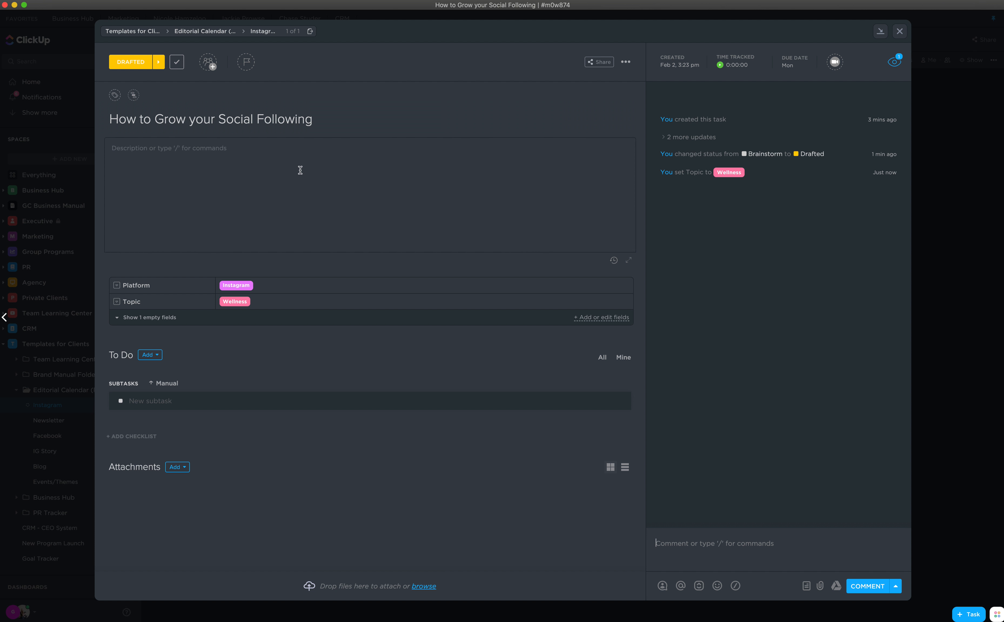
click(210, 64)
click(495, 153)
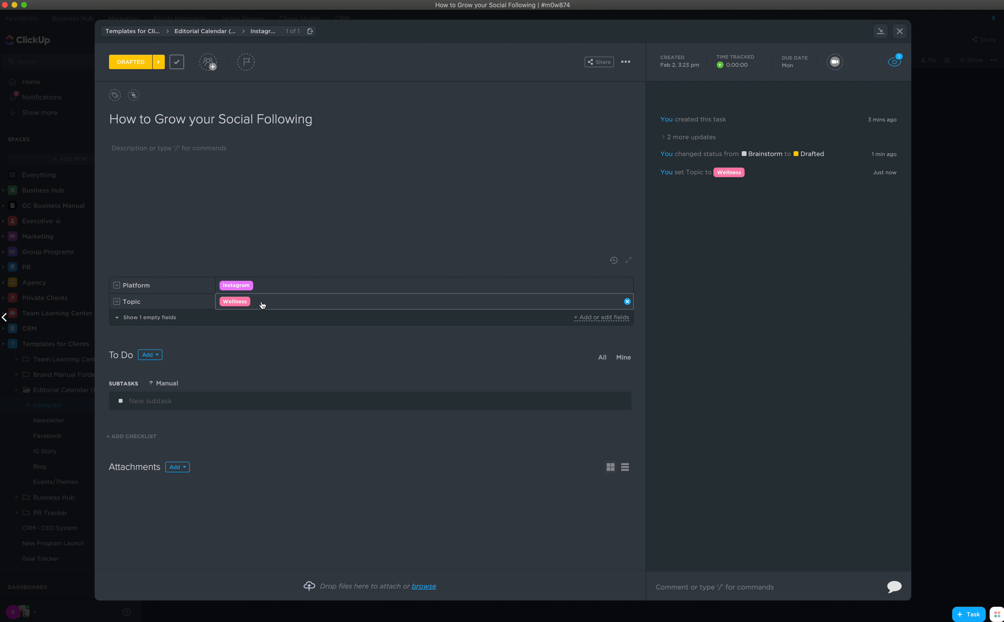
click(614, 318)
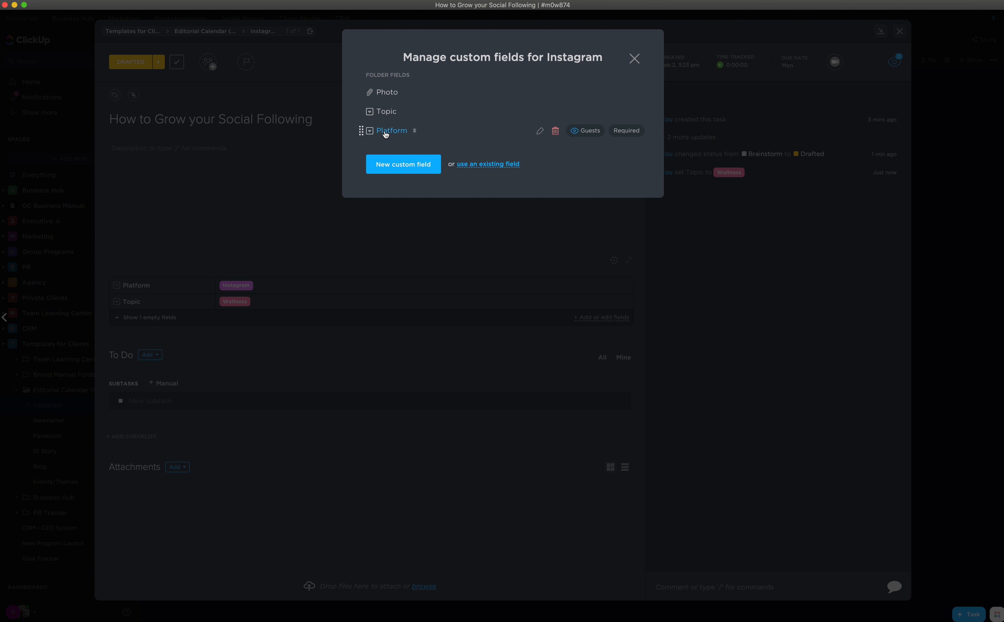
- Start renaming the Topic field's Wellness option, then cancel without saving
click(385, 114)
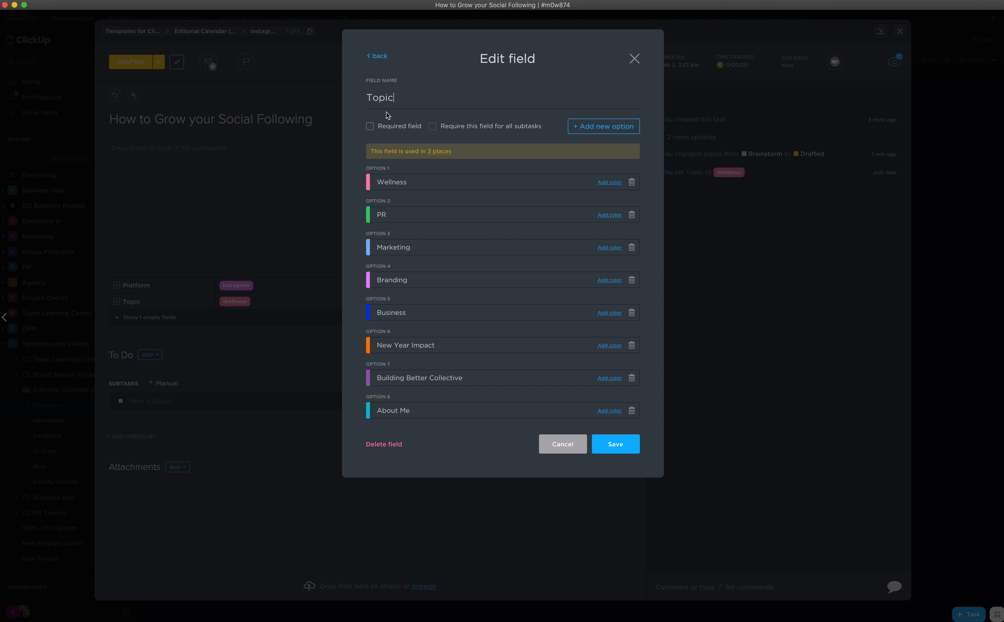
drag(409, 181, 366, 186)
text(Well)
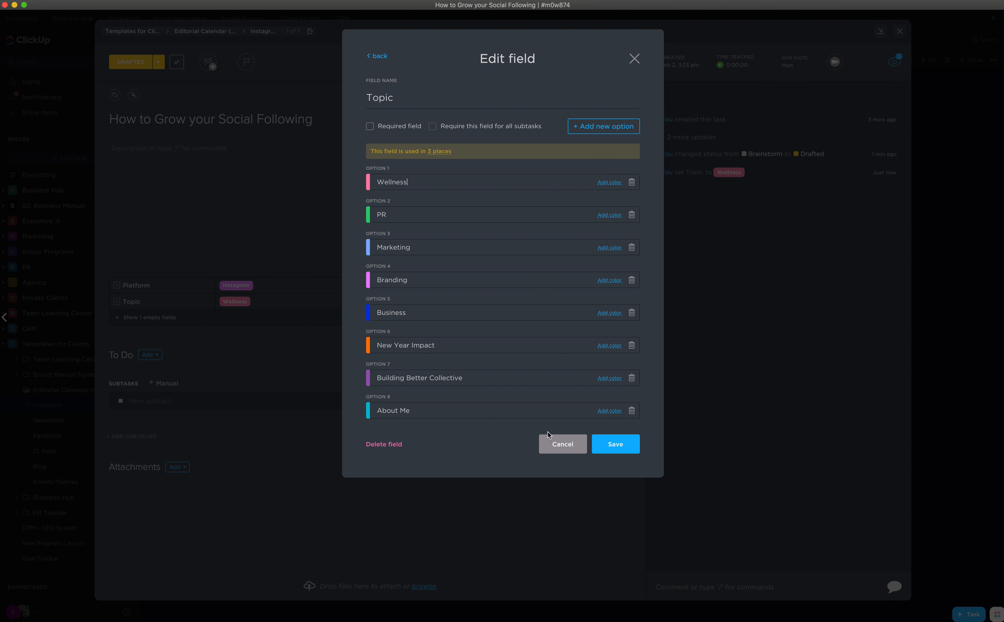
click(557, 448)
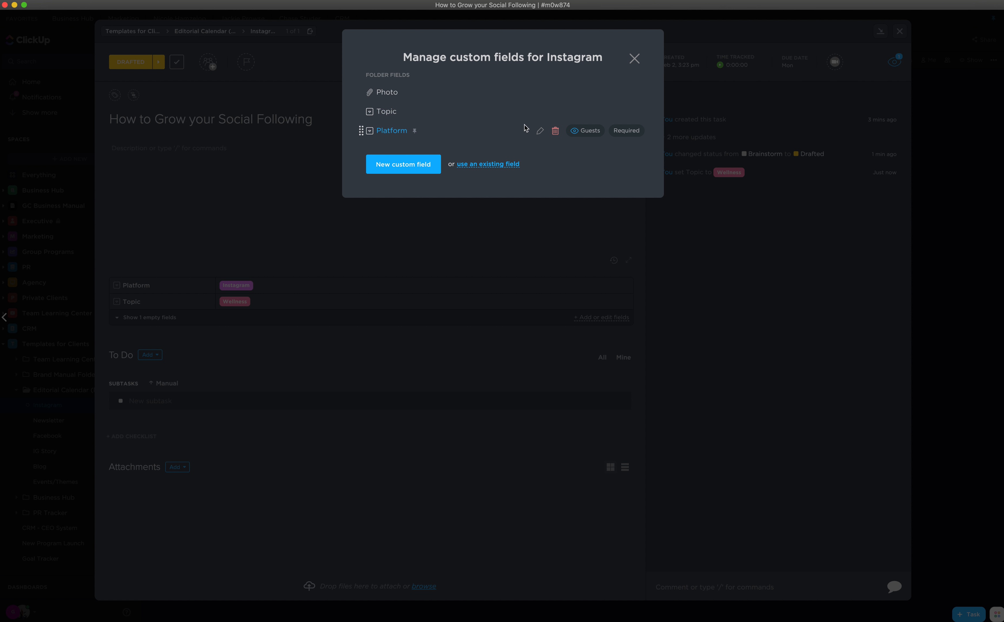
- Review the Platform field's options, including Clubhouse, and close the custom fields manager
click(384, 132)
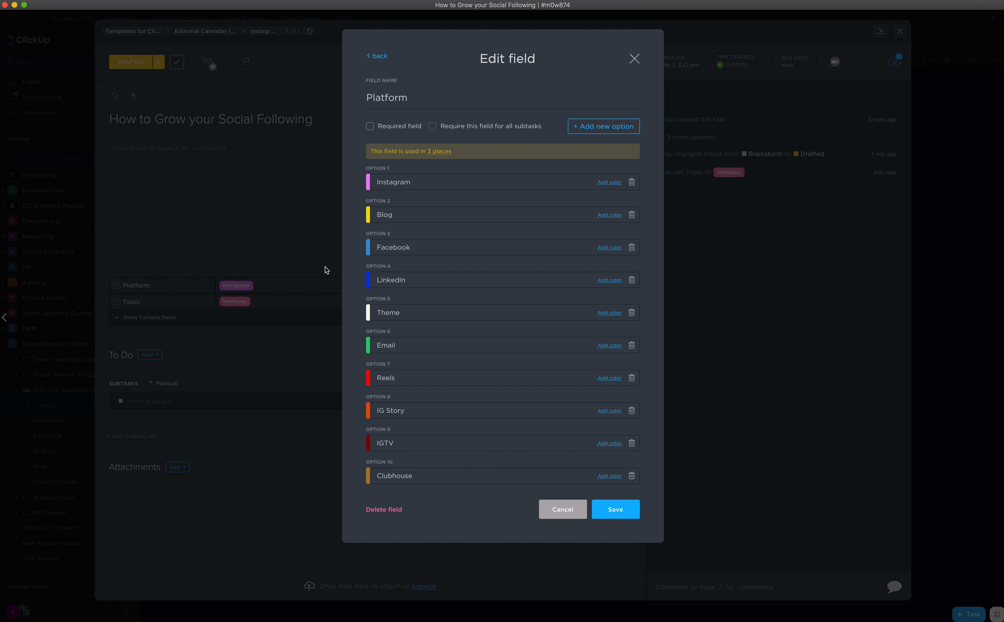
click(562, 511)
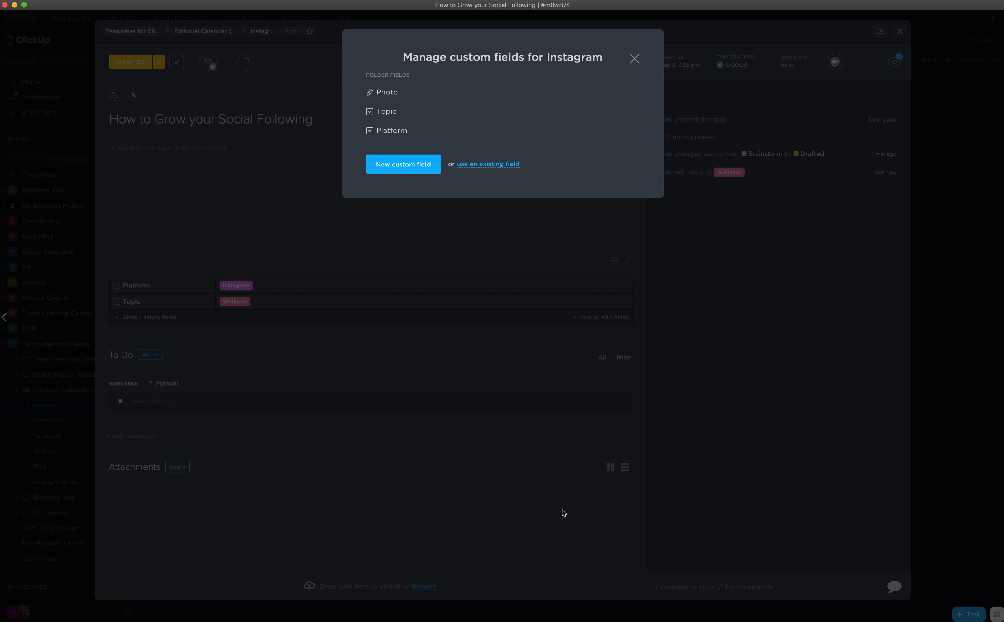
click(633, 59)
- Leave the task and open the Facebook list in the Editorial Calendar folder
click(899, 31)
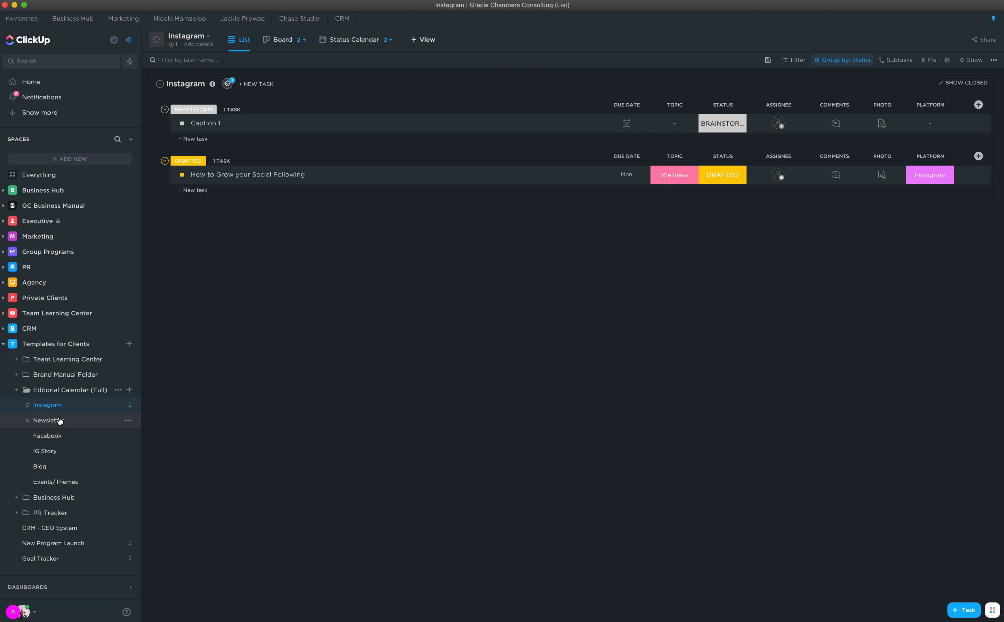
click(58, 390)
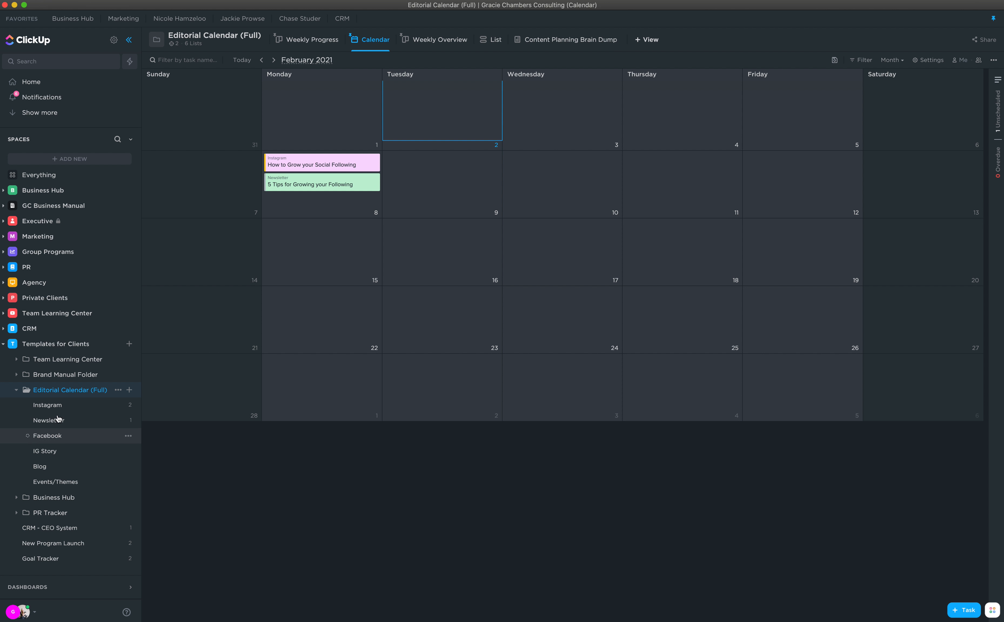
click(54, 439)
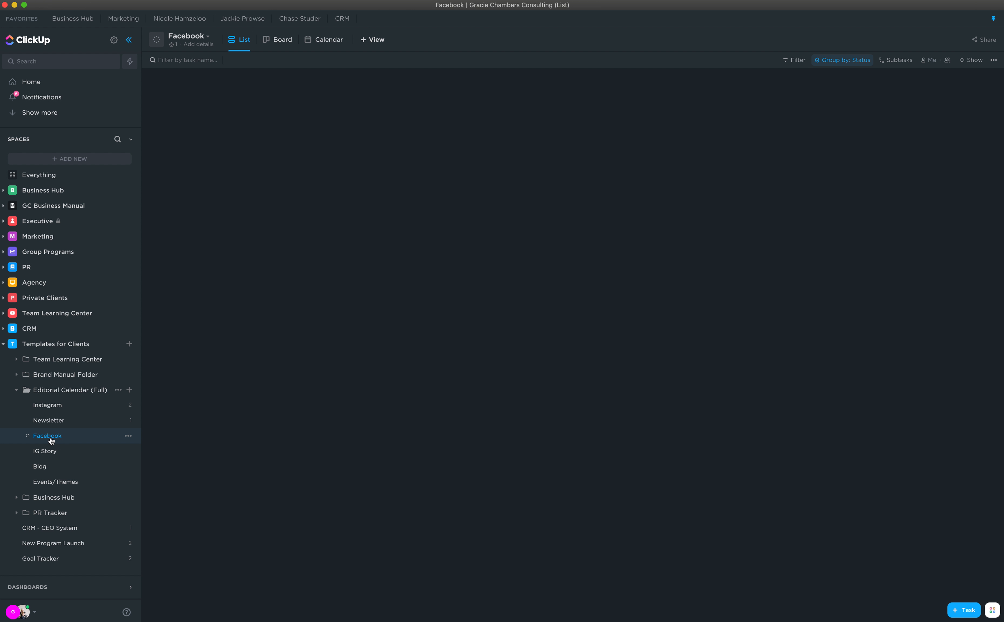
- Add an 'Ig tips' task, check the list's automations, and open the new task
click(229, 131)
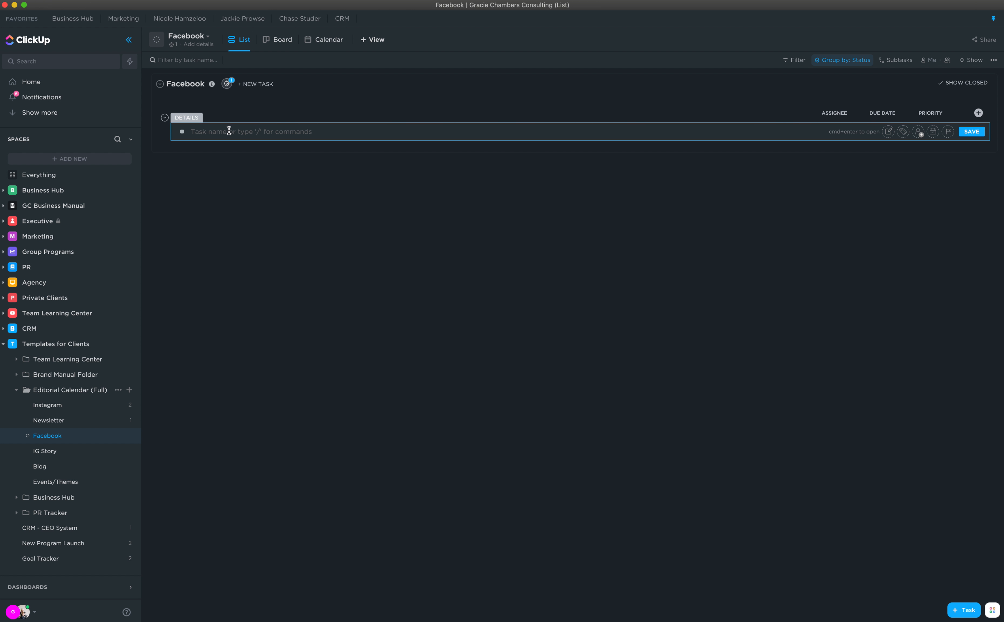
text(Ig tips)
key(Return)
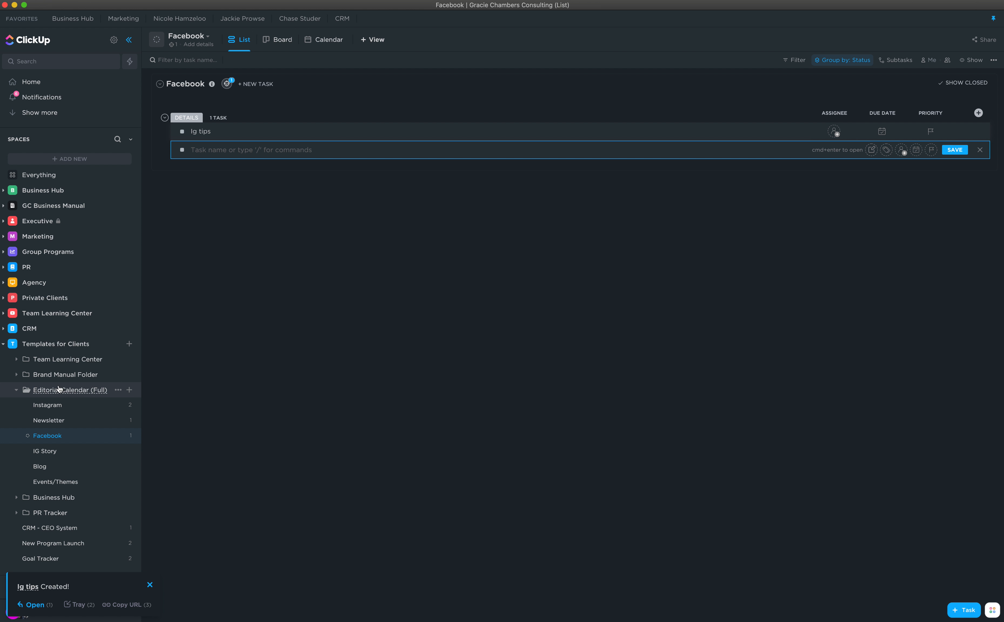
click(228, 86)
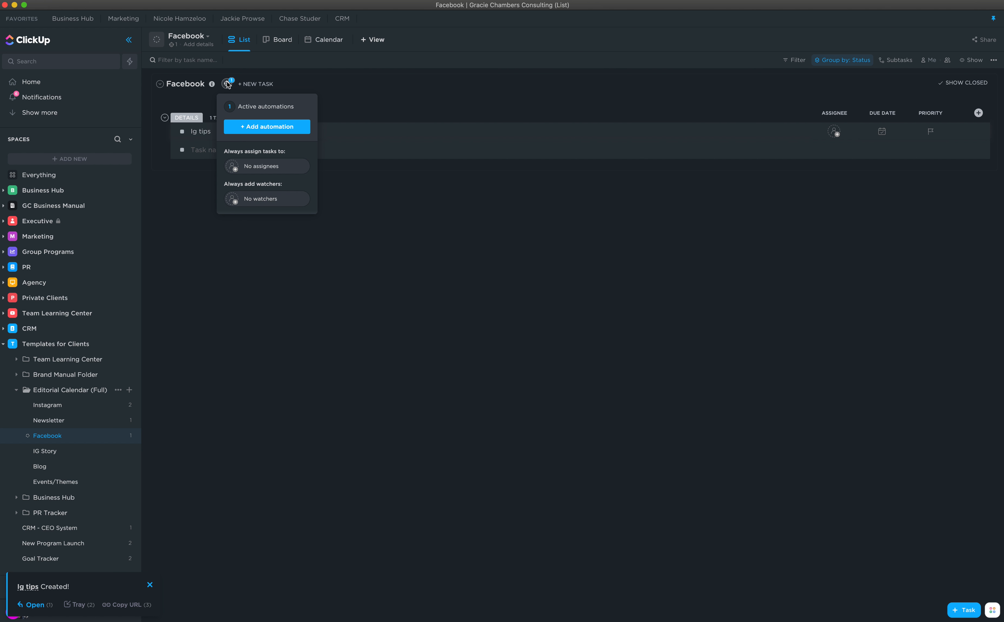
click(203, 98)
click(205, 133)
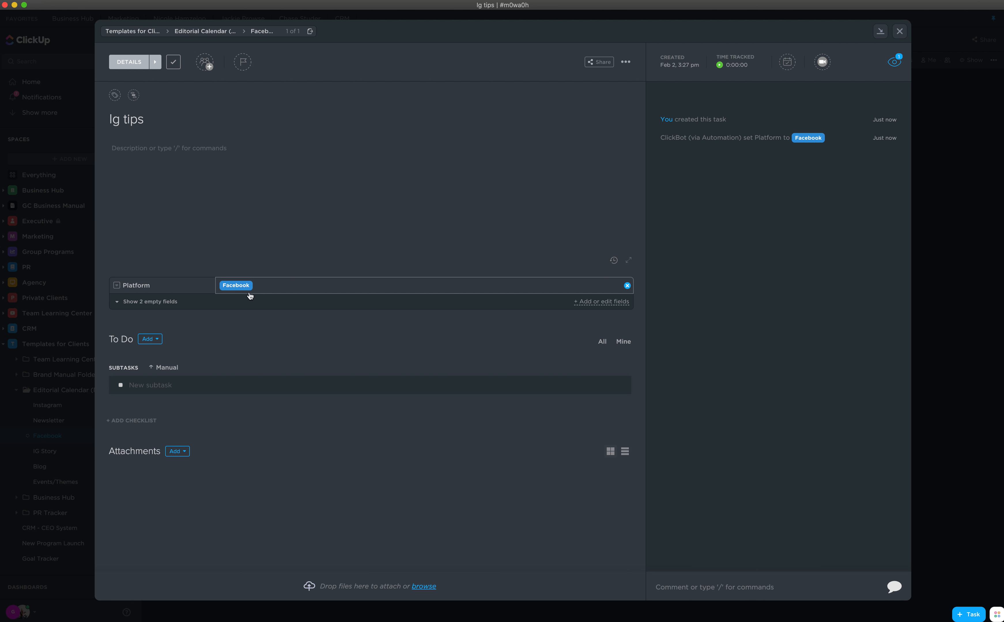
- Give Ig tips a February 10 due date and return to the Editorial Calendar view
click(899, 33)
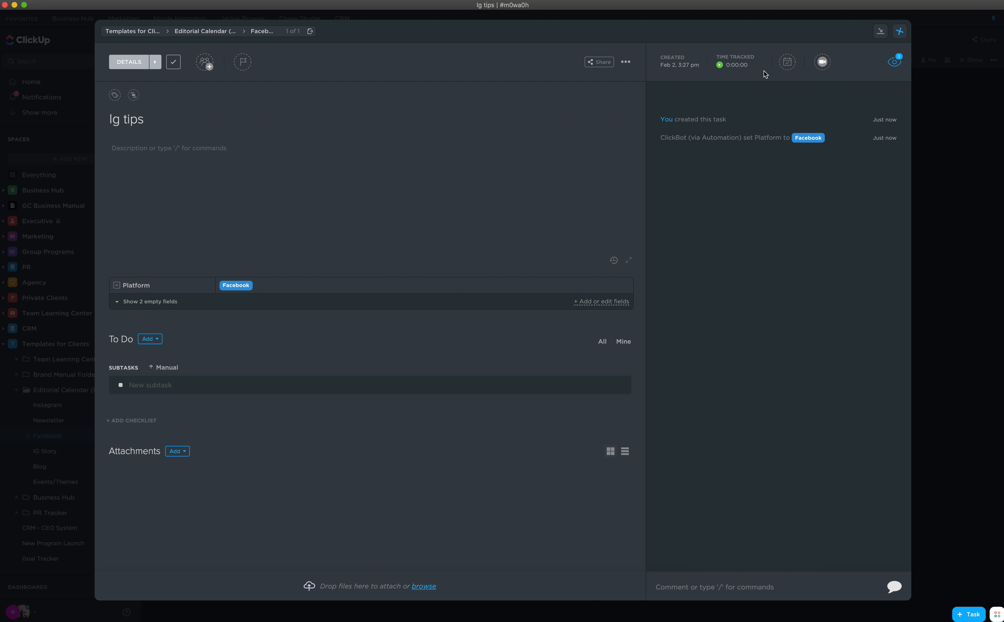
click(792, 66)
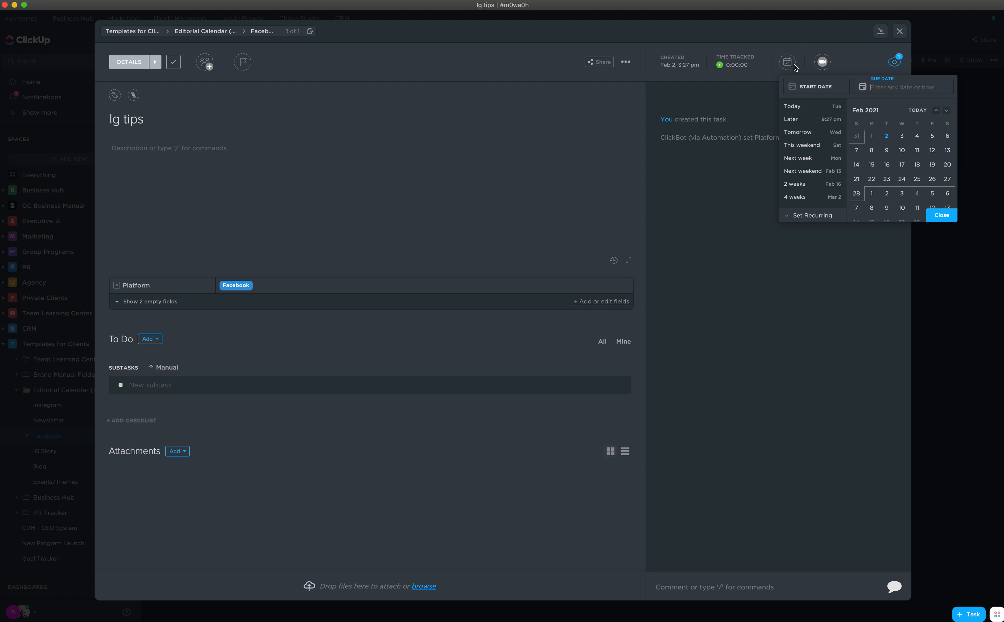
click(901, 150)
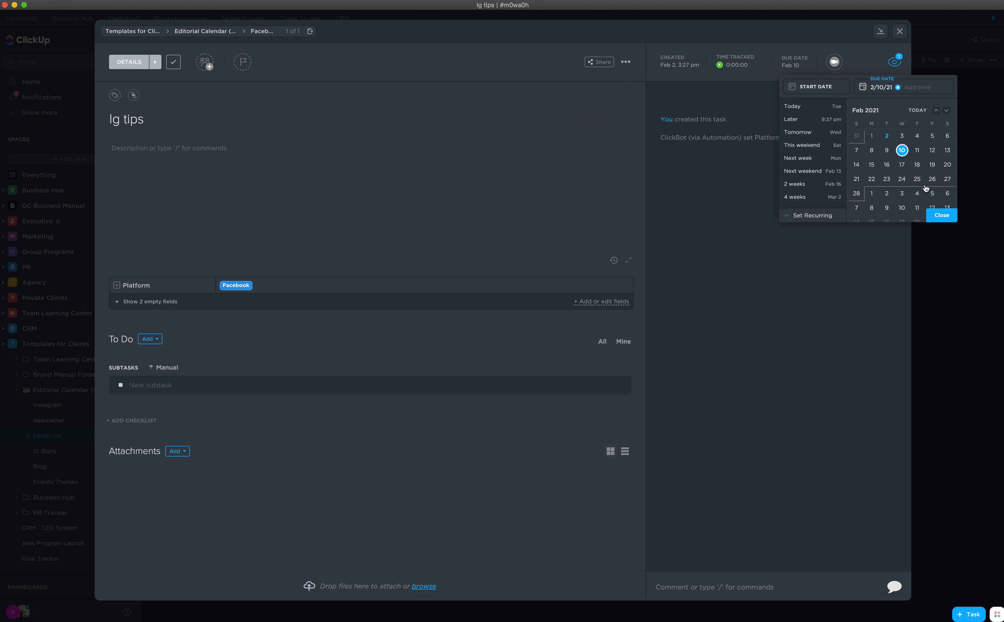
click(937, 216)
click(899, 31)
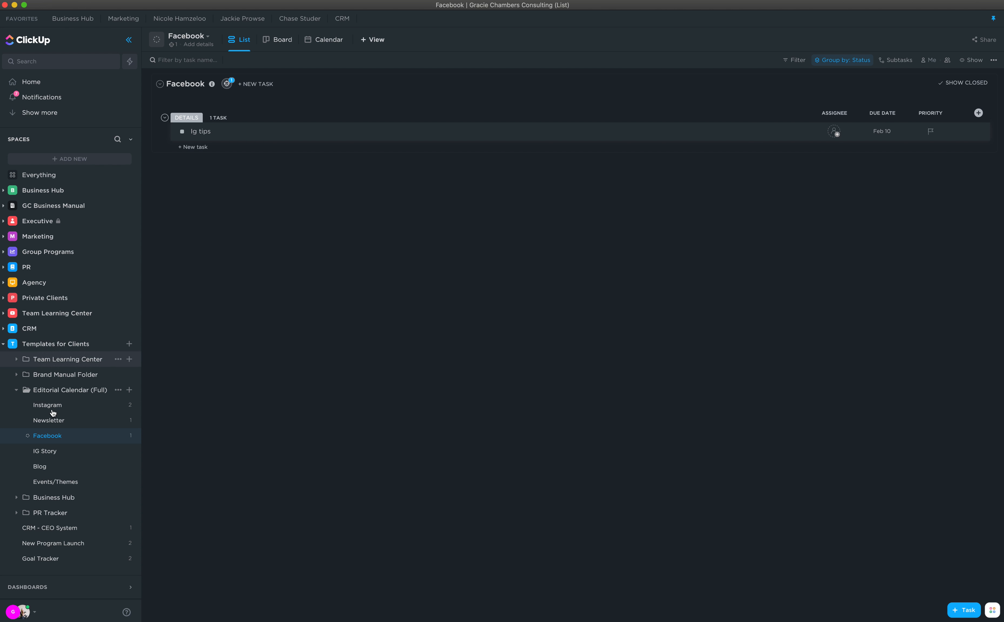
click(53, 391)
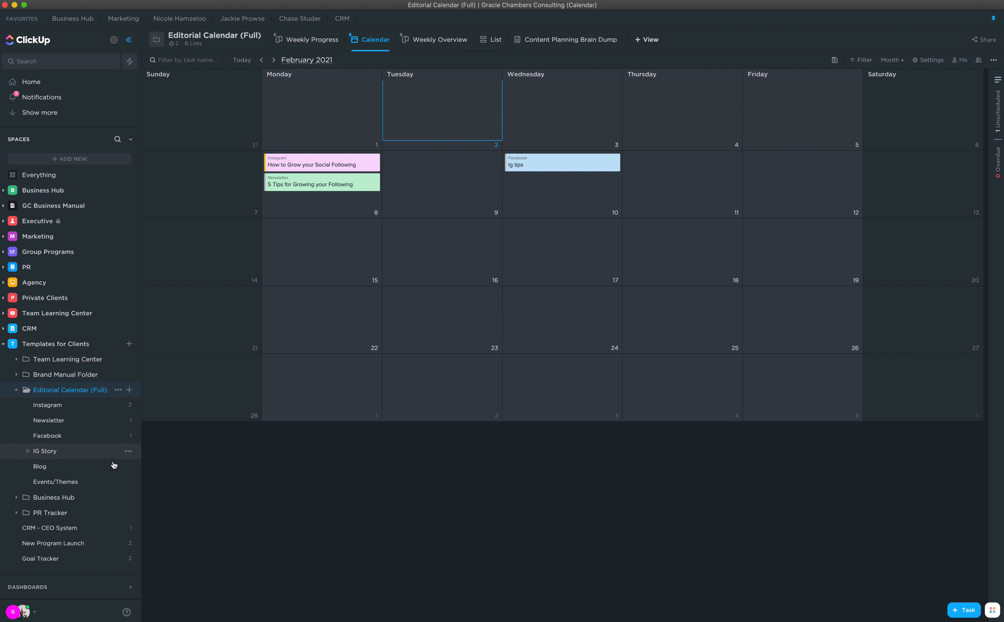
- Confirm Ig tips sits on Wednesday, February 10, then open the Instagram list
click(81, 408)
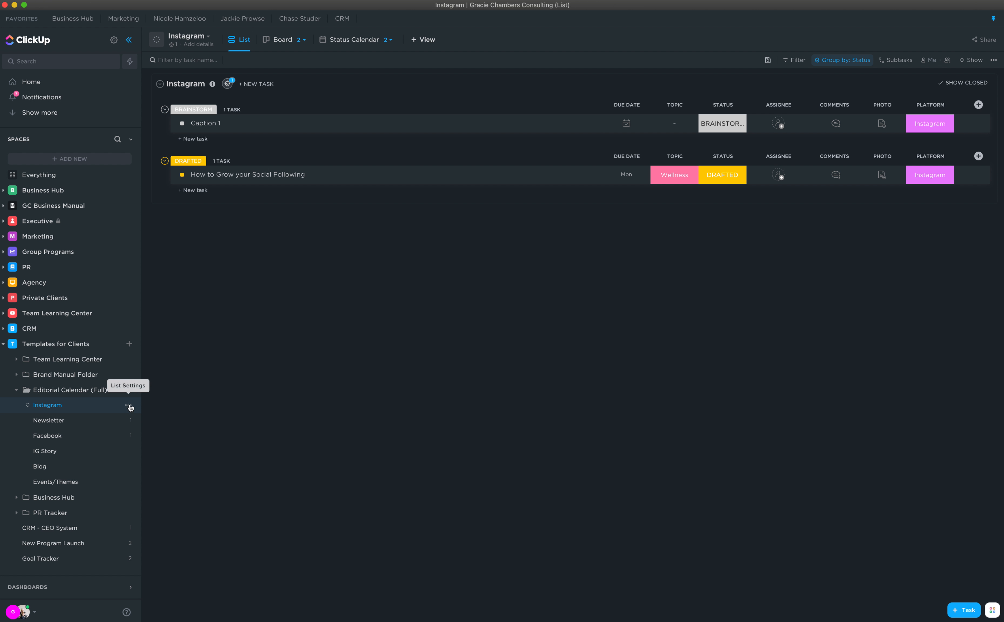
- Duplicate the Instagram list as 'Clubhouse' with everything included
click(128, 406)
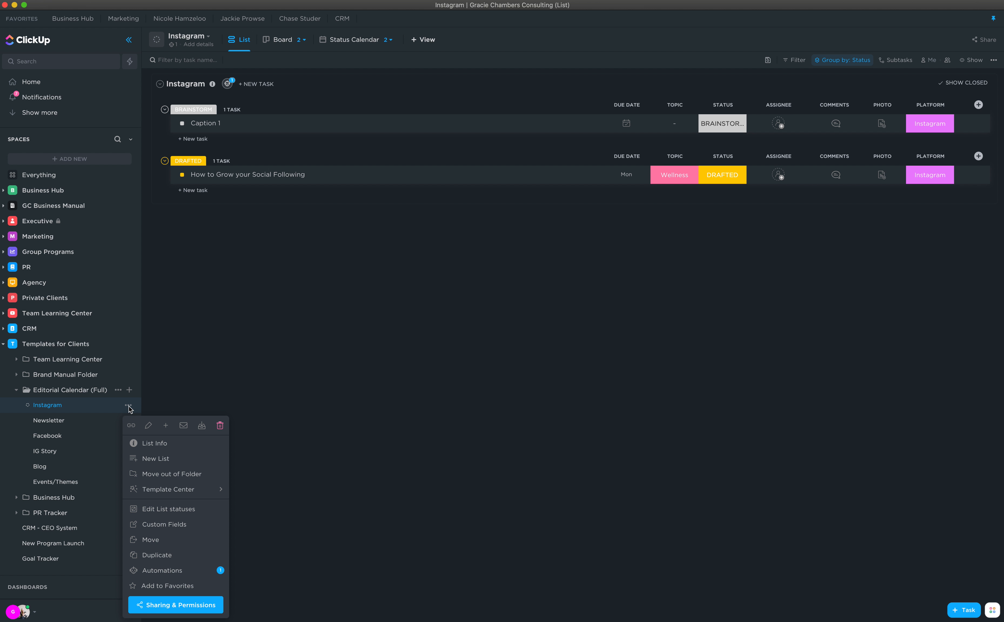
click(171, 556)
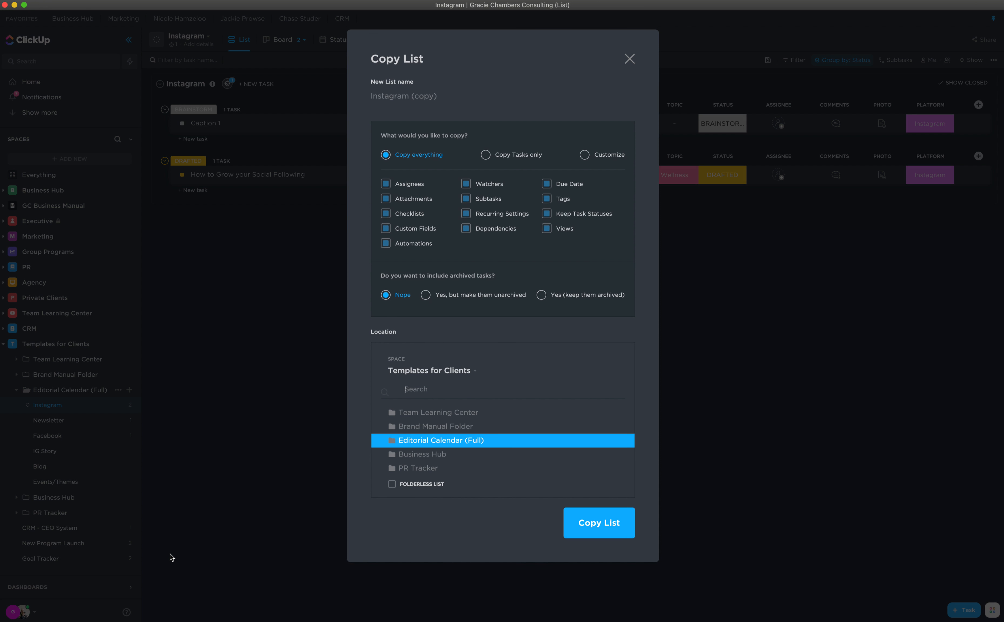
click(420, 97)
text(Clubhouse)
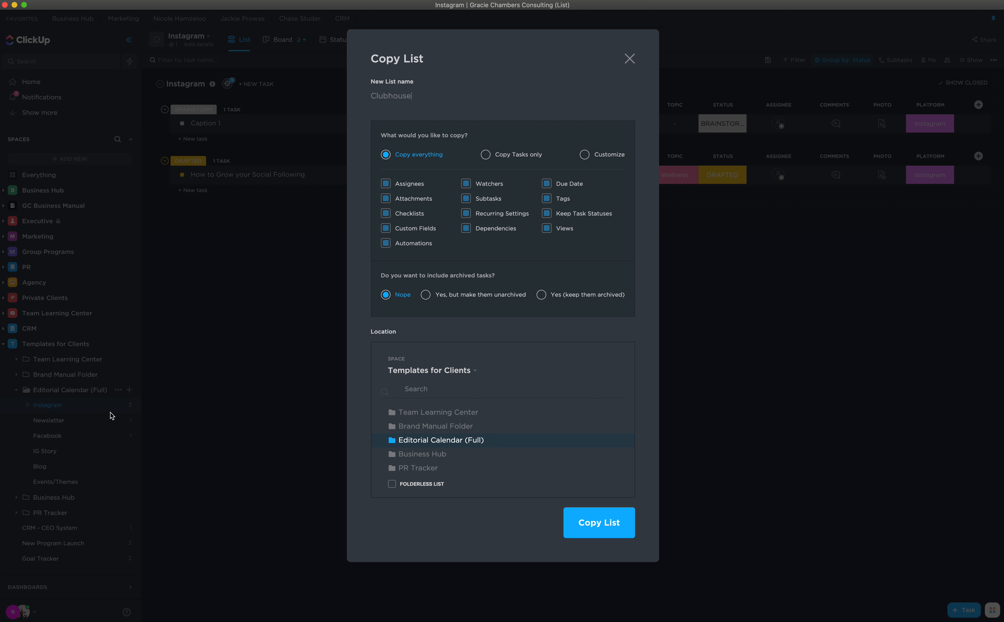
click(600, 527)
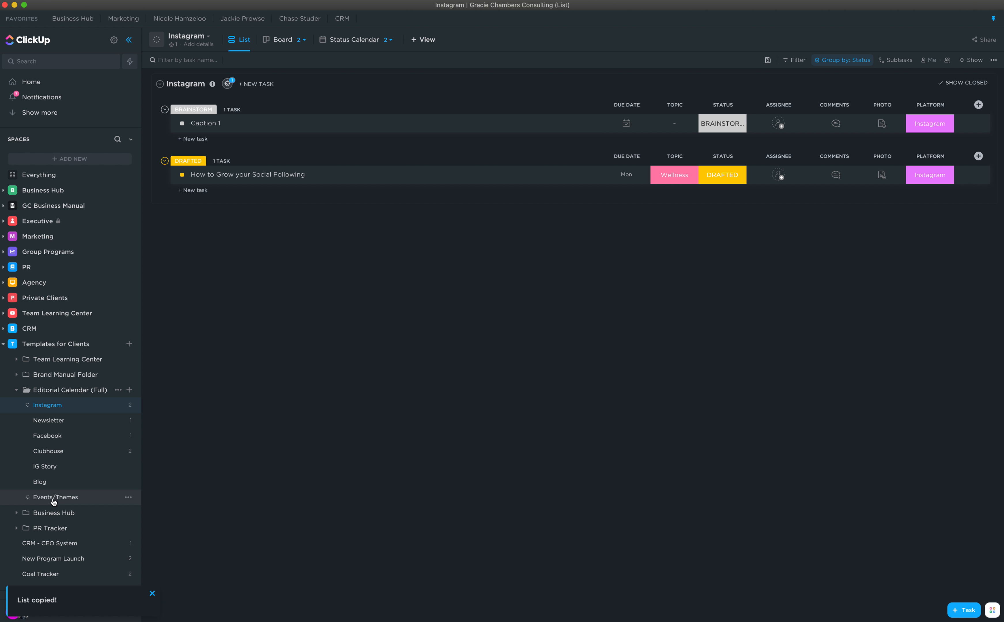
- Delete the Caption 1 and How to Grow your Social Following tasks from Clubhouse
click(61, 467)
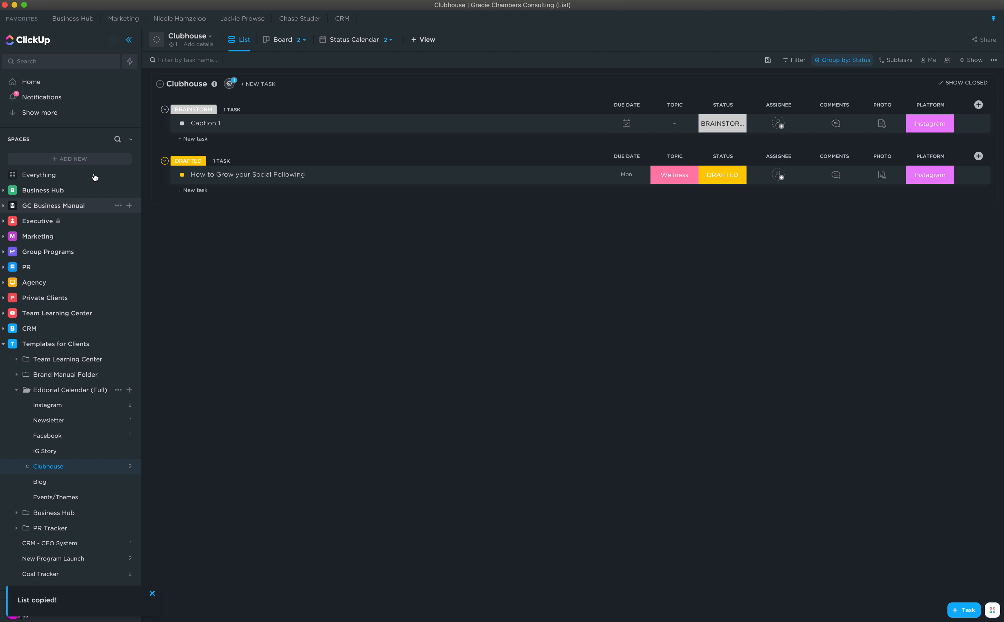
click(160, 123)
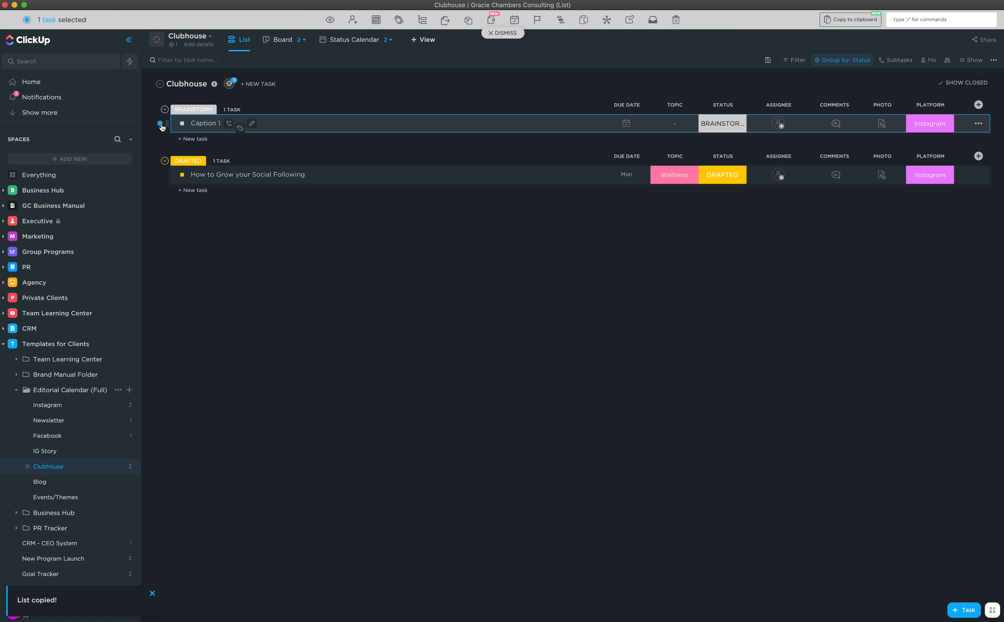
click(161, 176)
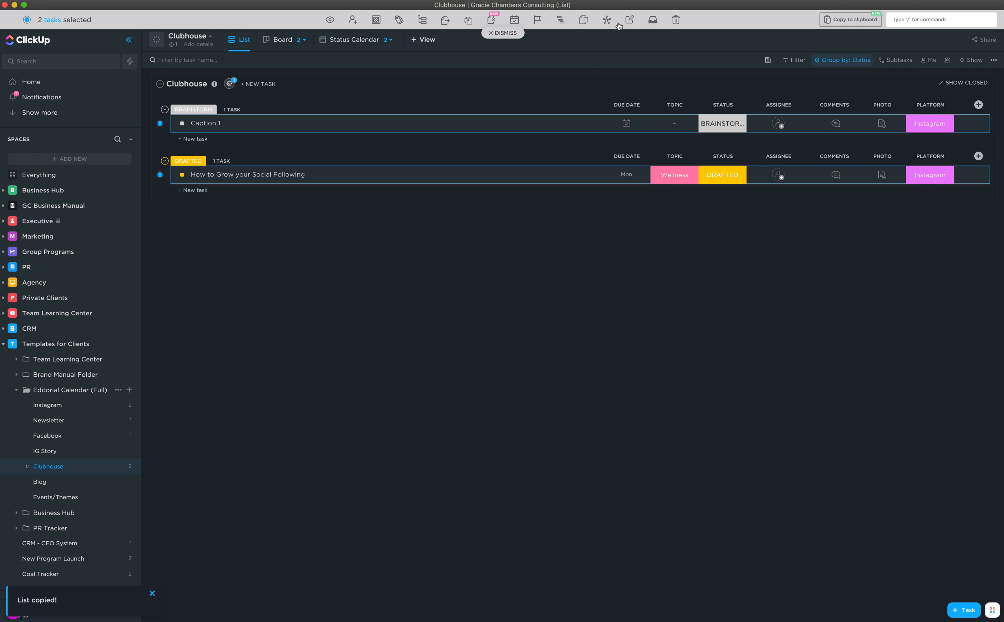
click(676, 20)
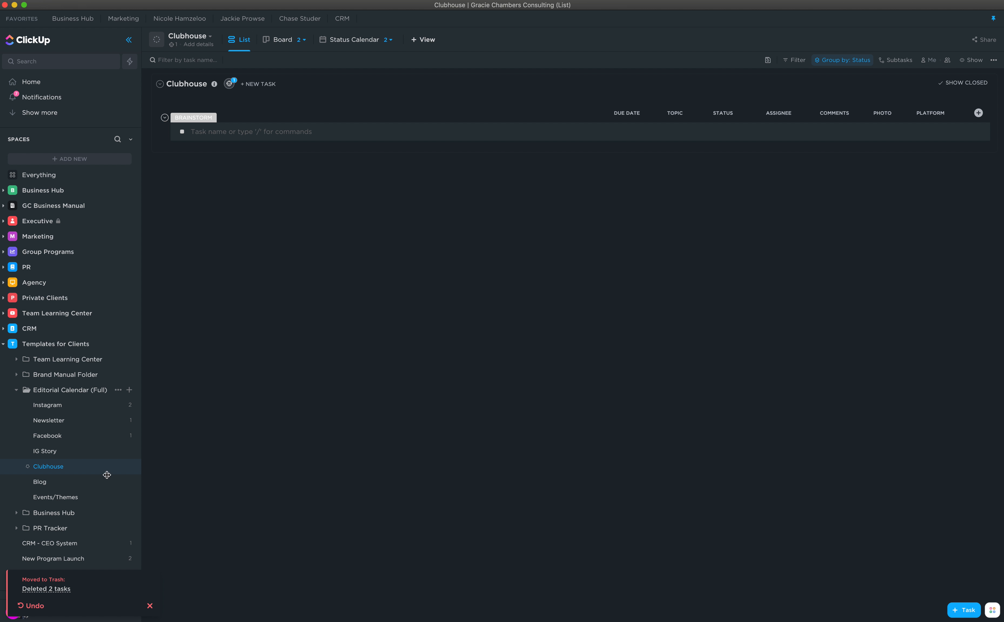
click(72, 501)
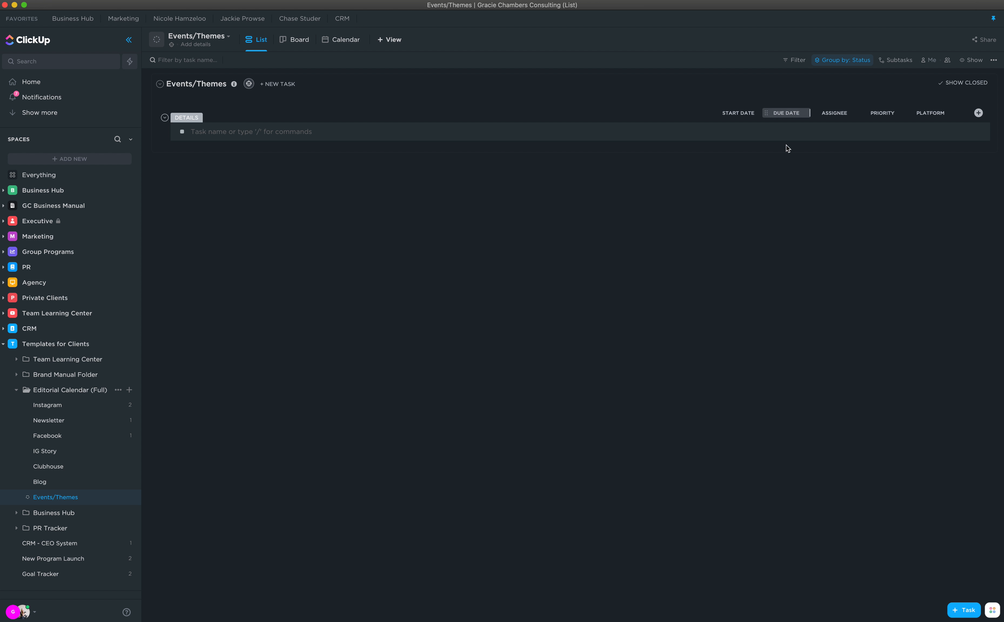
- Create the Membership Launch task in Events/Themes with start Feb 1 and due Feb 28
click(220, 134)
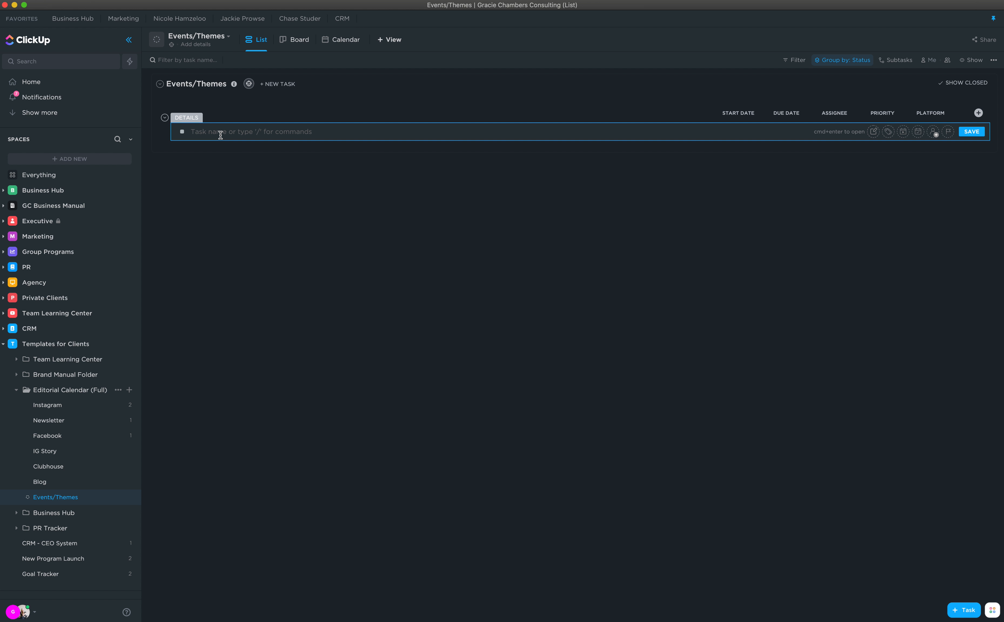
text(Membership Launch)
key(Return)
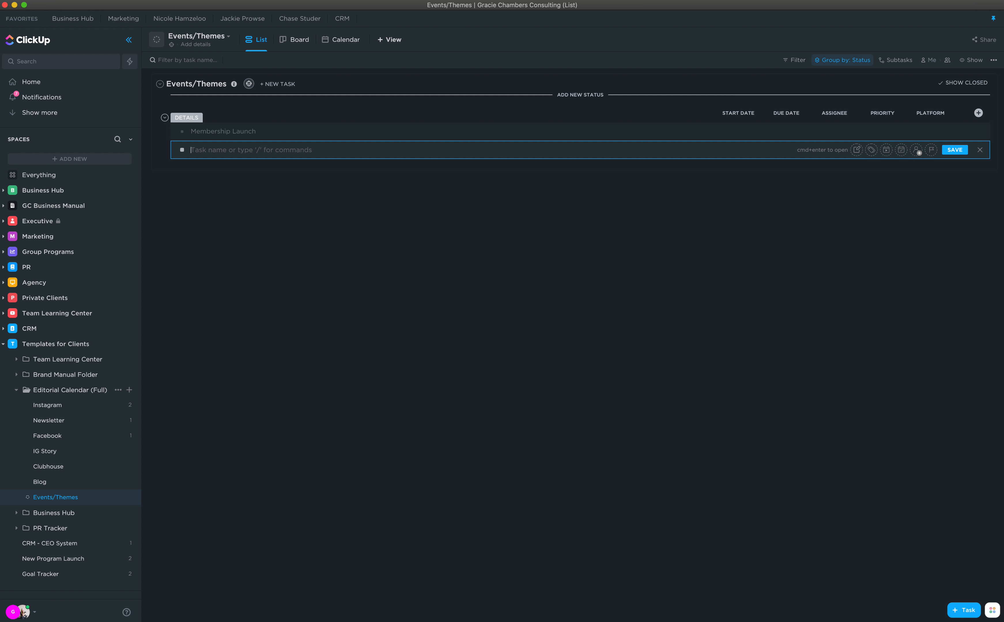
click(737, 132)
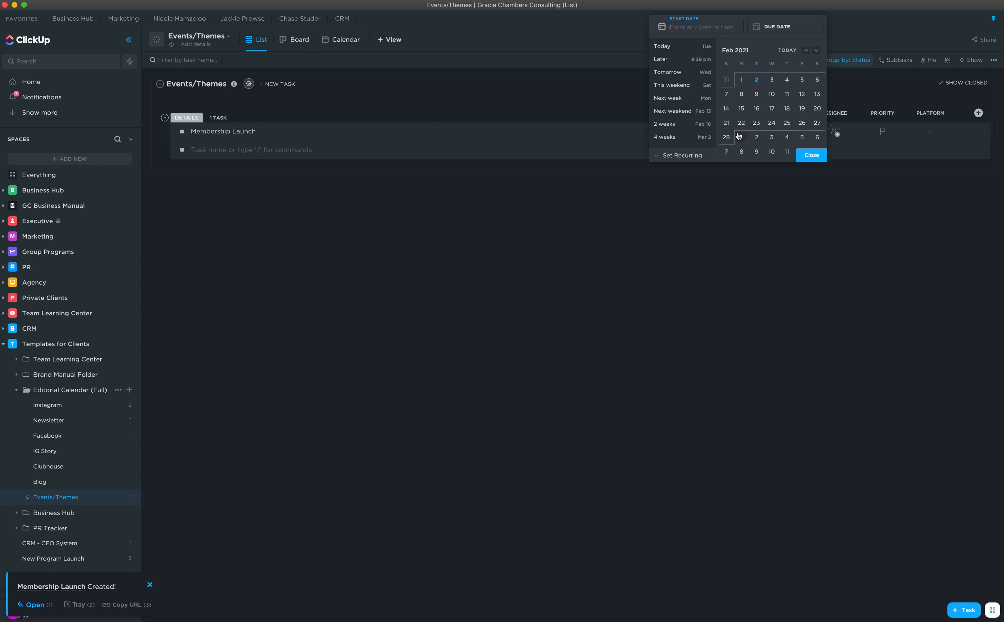
click(742, 85)
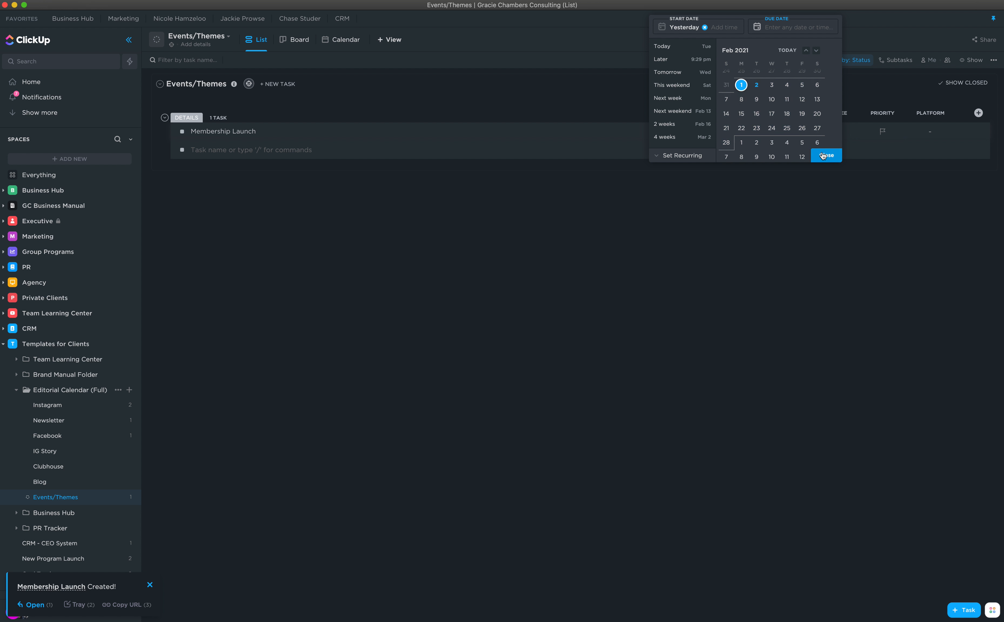
click(727, 142)
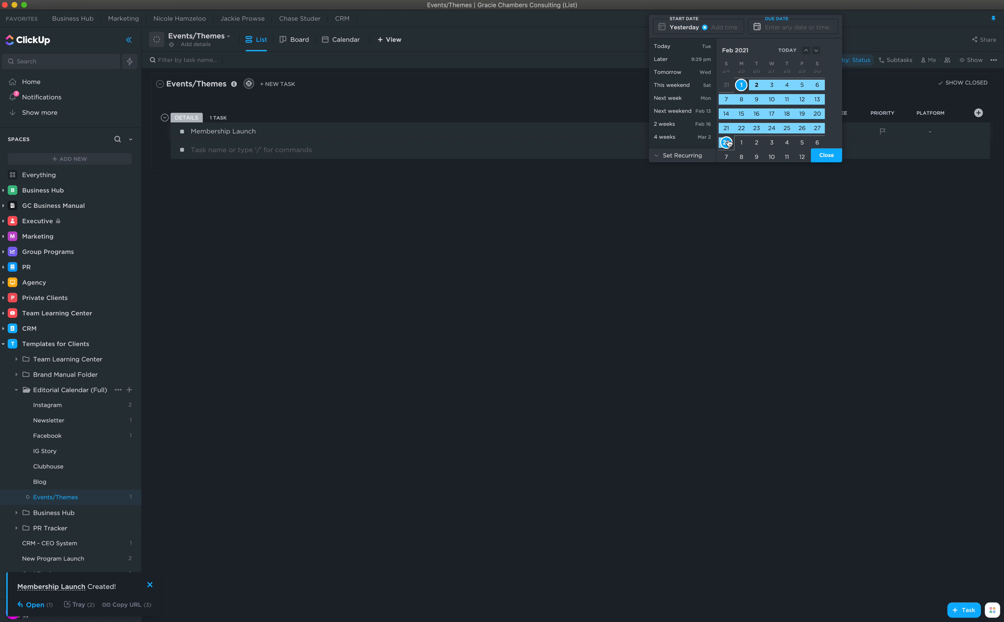
click(826, 155)
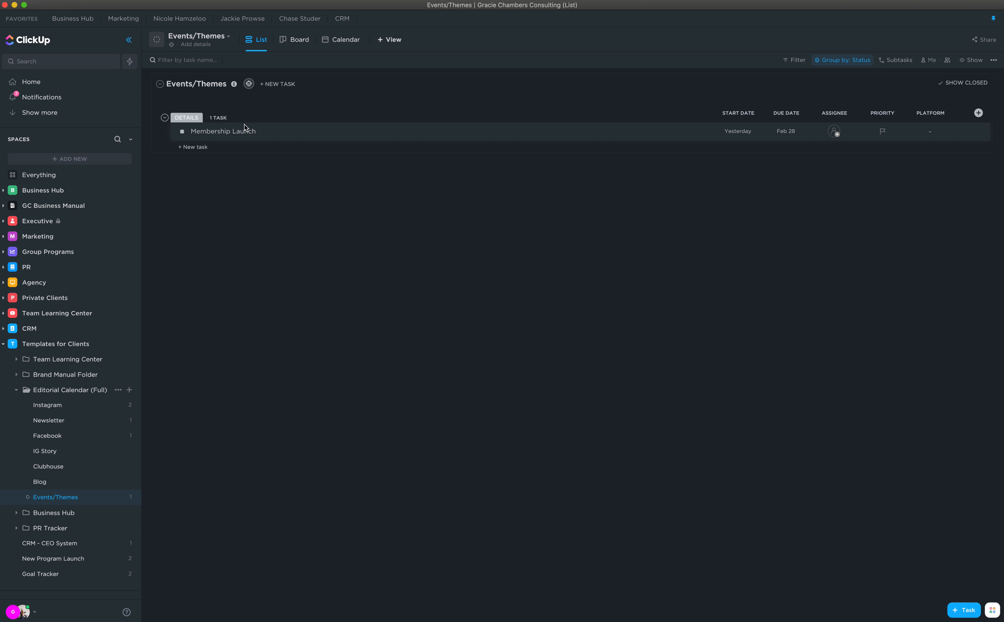
- Start a new Events/Themes automation triggered when a task is created
click(249, 84)
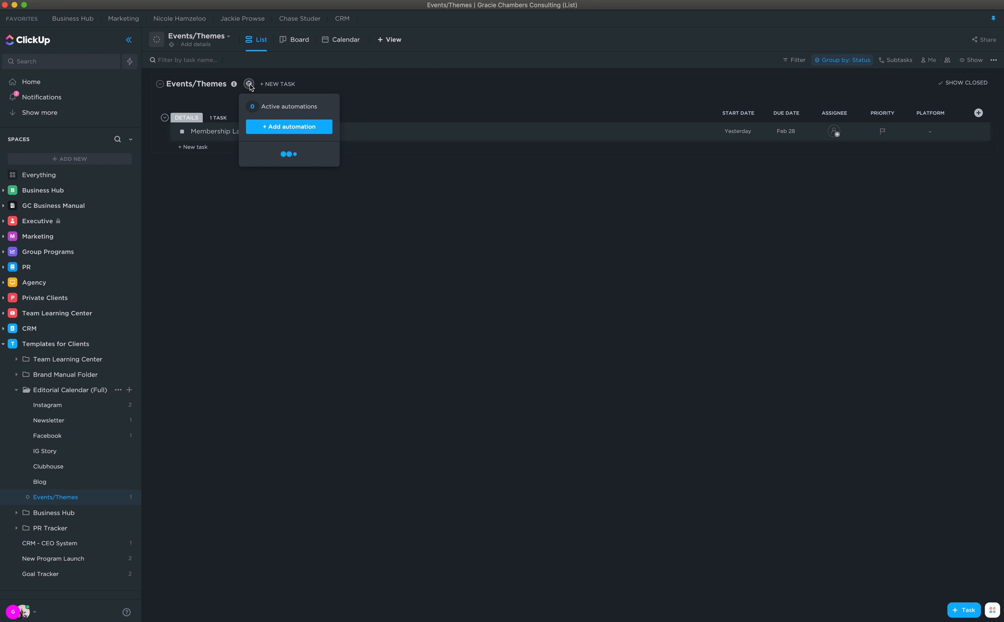
click(278, 129)
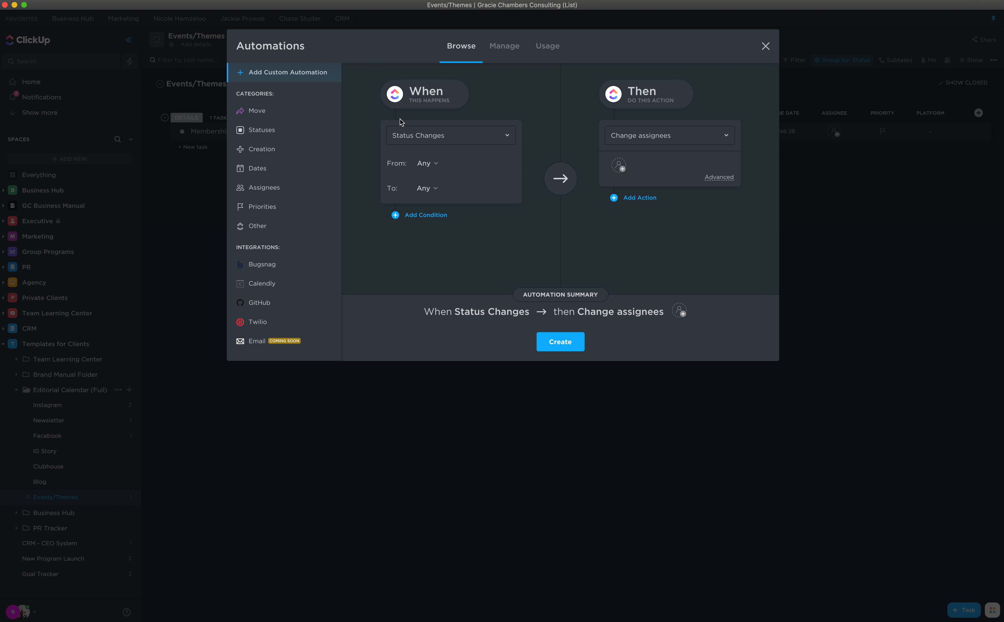
click(420, 137)
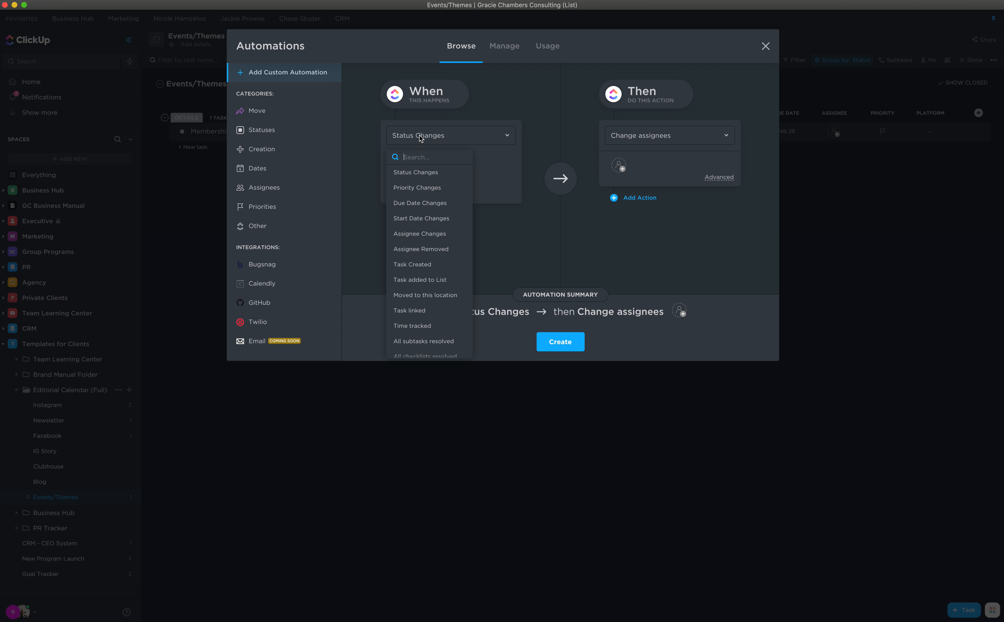
click(416, 266)
- Make the automation's action set the Platform custom field to Theme, and create it
click(641, 141)
scroll(632, 227, down, 5)
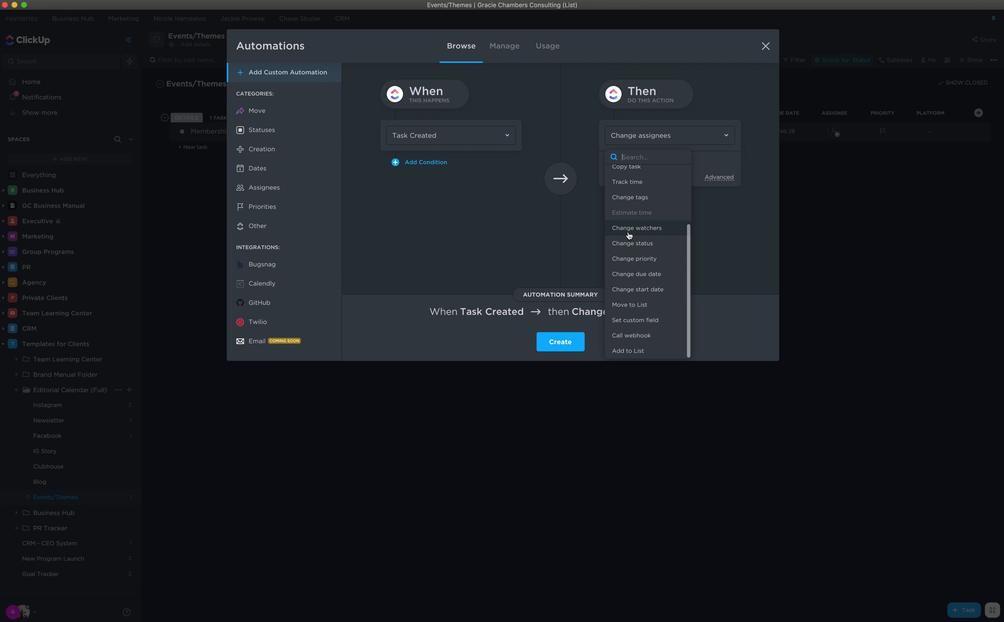
click(649, 322)
click(632, 180)
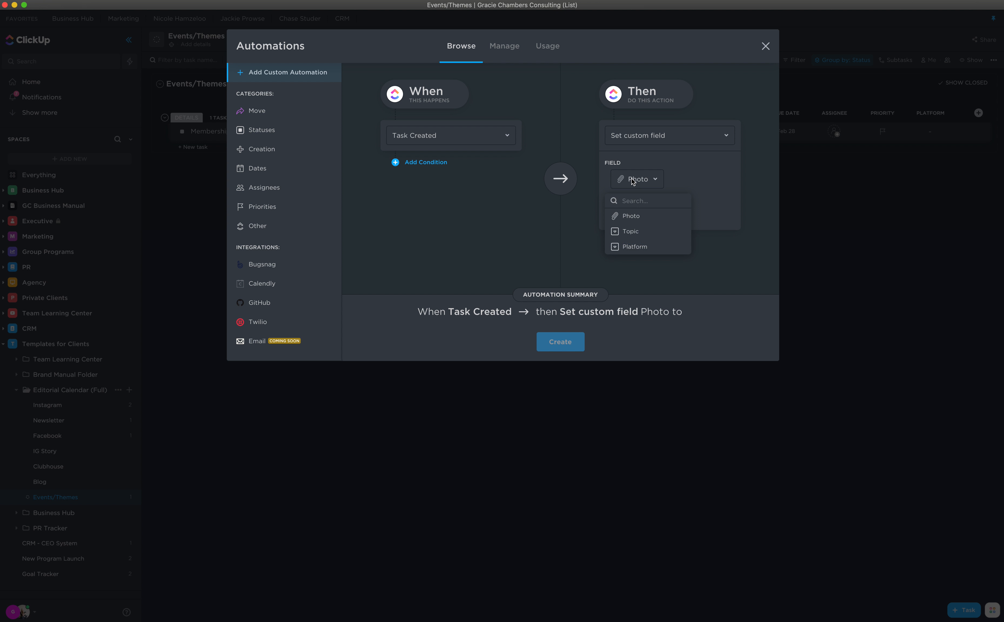
click(644, 249)
click(632, 214)
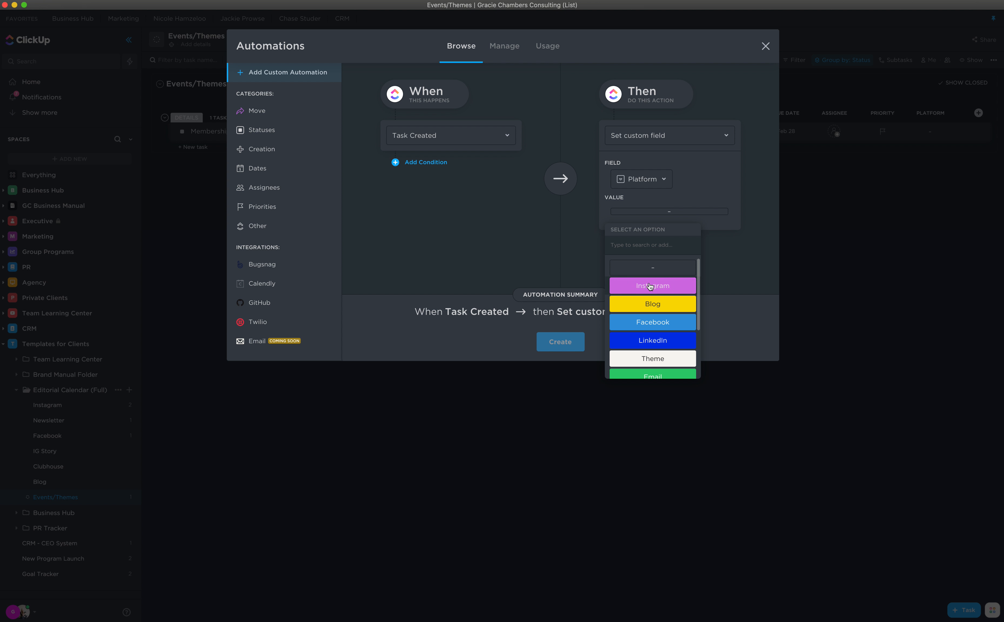
scroll(650, 286, down, 2)
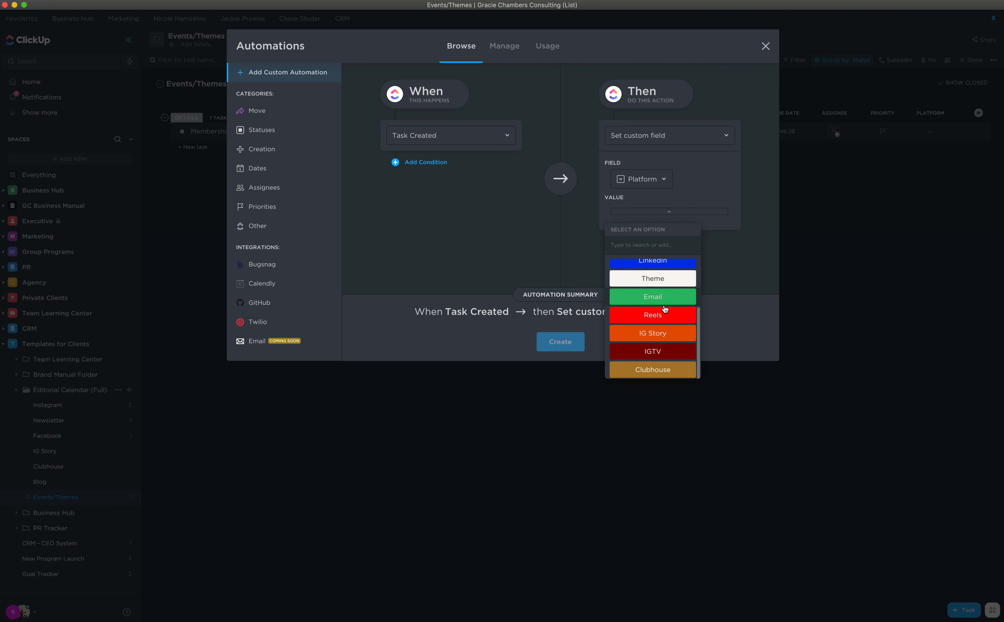
scroll(664, 310, up, 3)
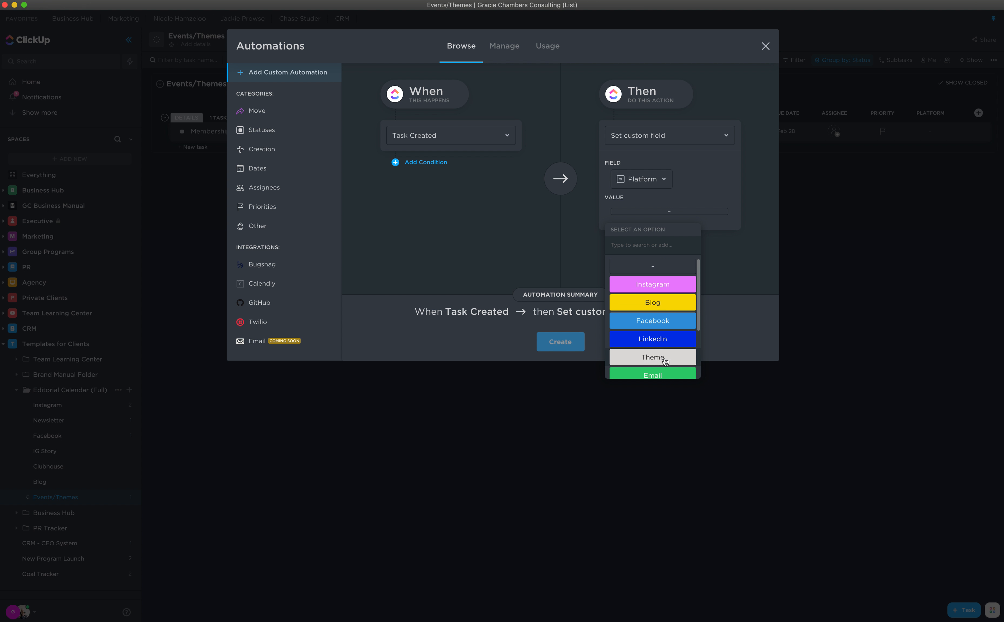
click(664, 356)
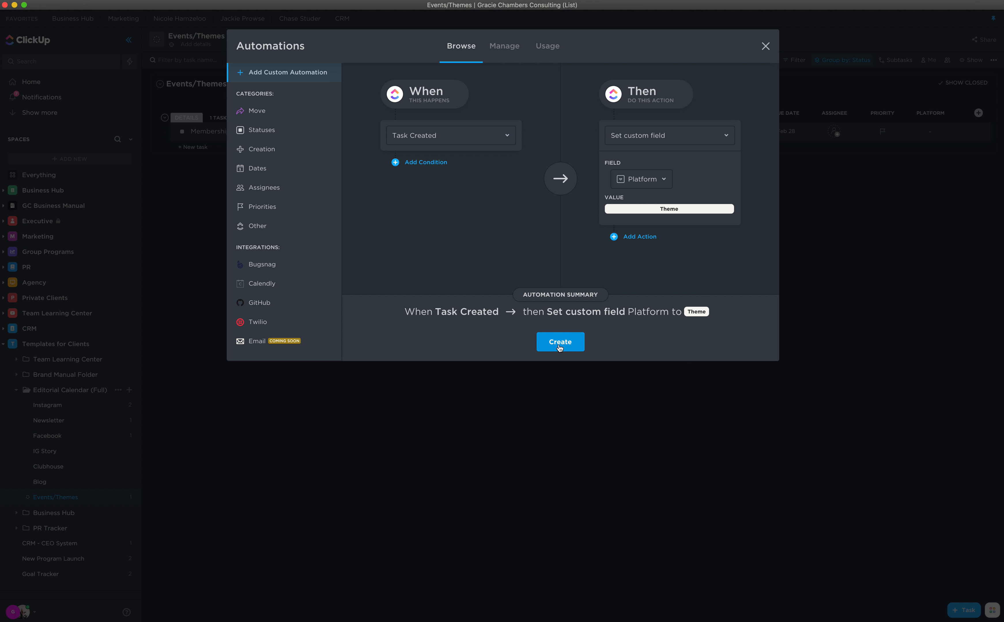
click(560, 348)
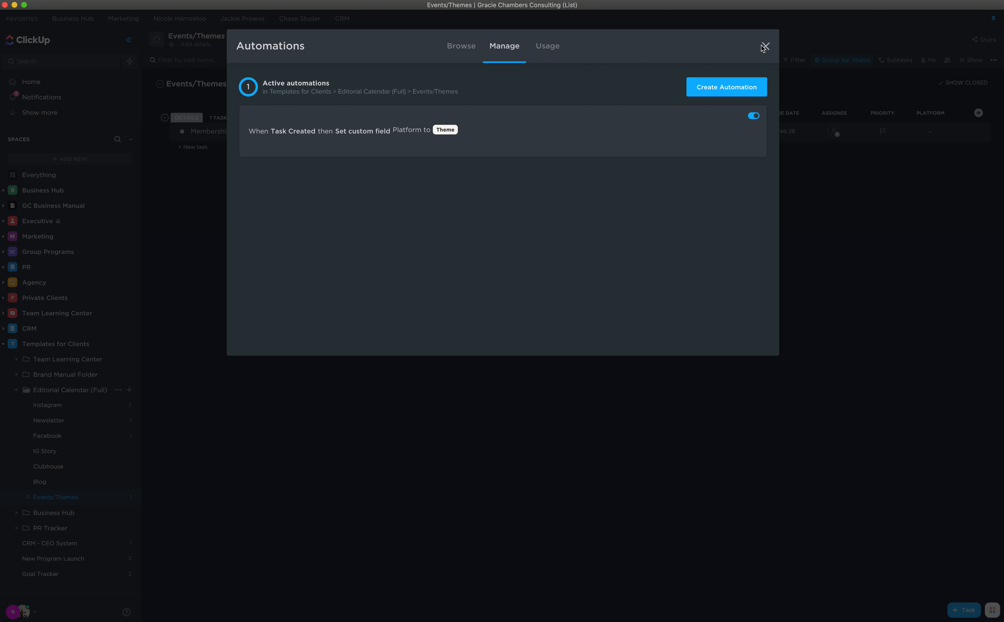
click(765, 47)
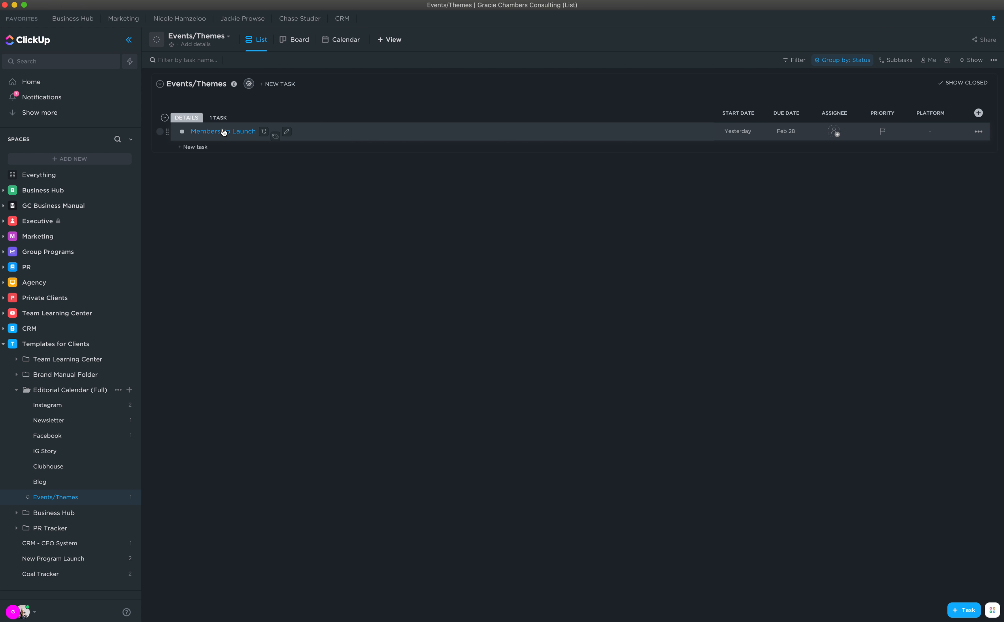
- Create the Systems Launch task dated Feb 10 to Mar 10 and open its details
click(193, 148)
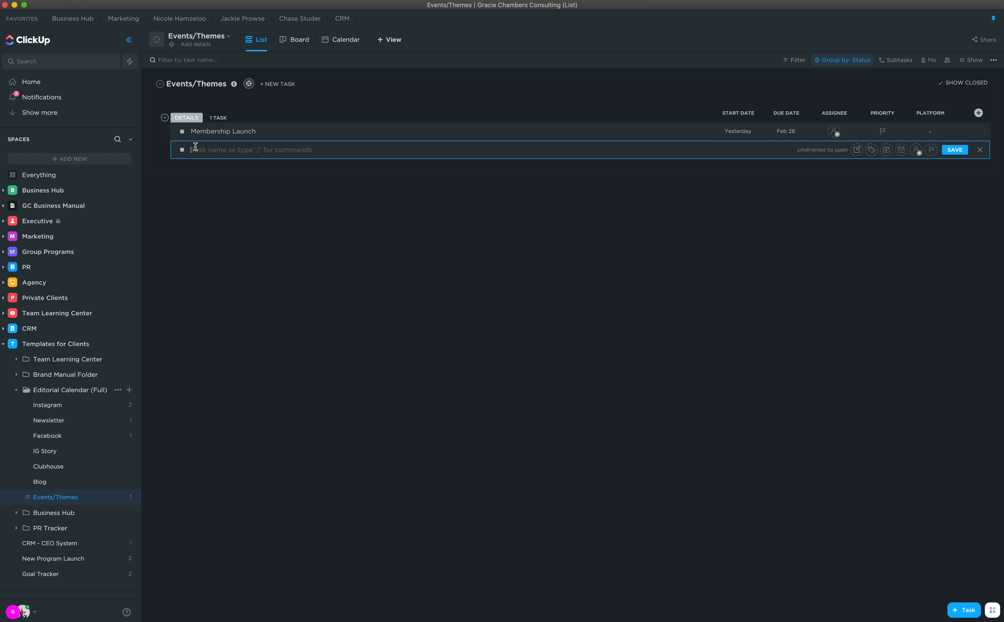
text(Systems Launch)
key(Return)
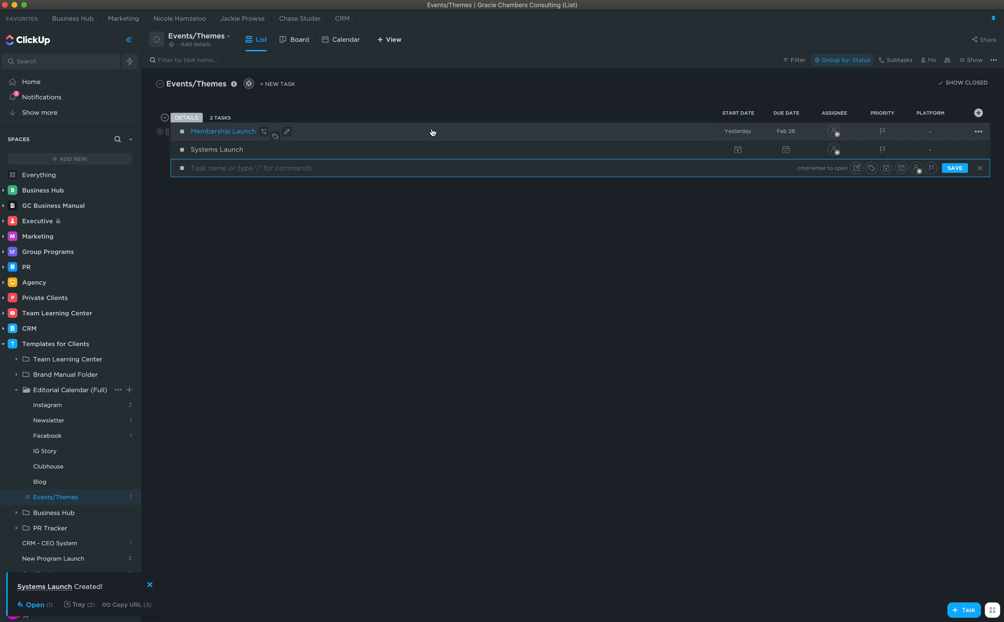
click(731, 152)
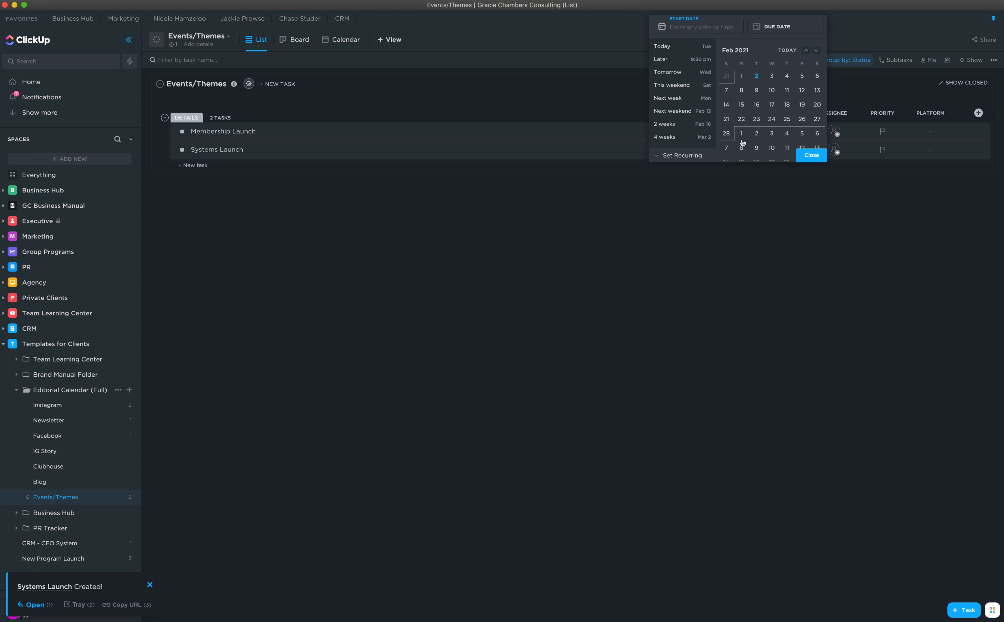
click(772, 96)
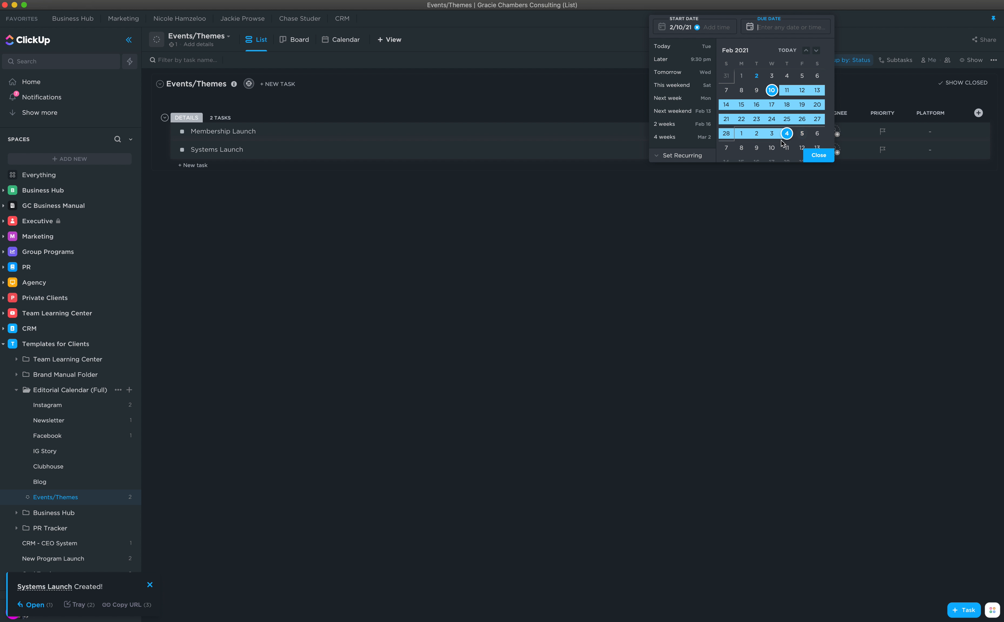
click(772, 148)
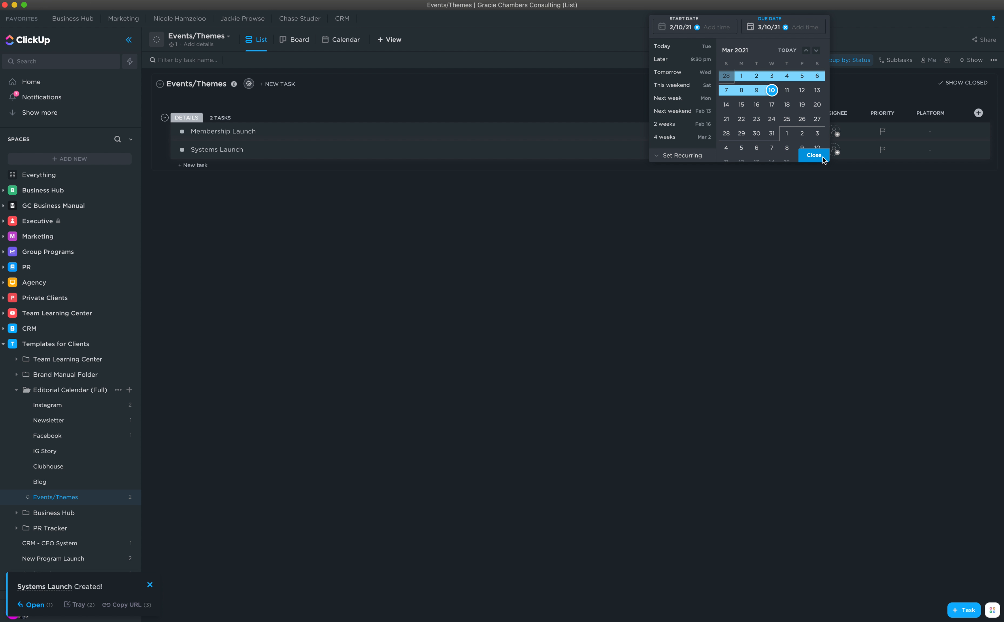
click(821, 158)
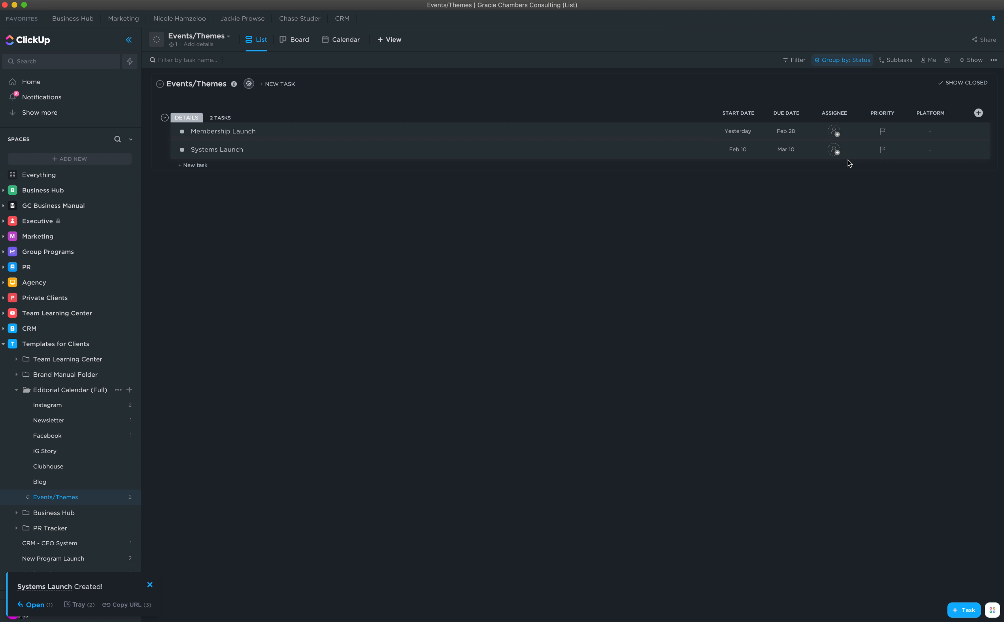
click(218, 151)
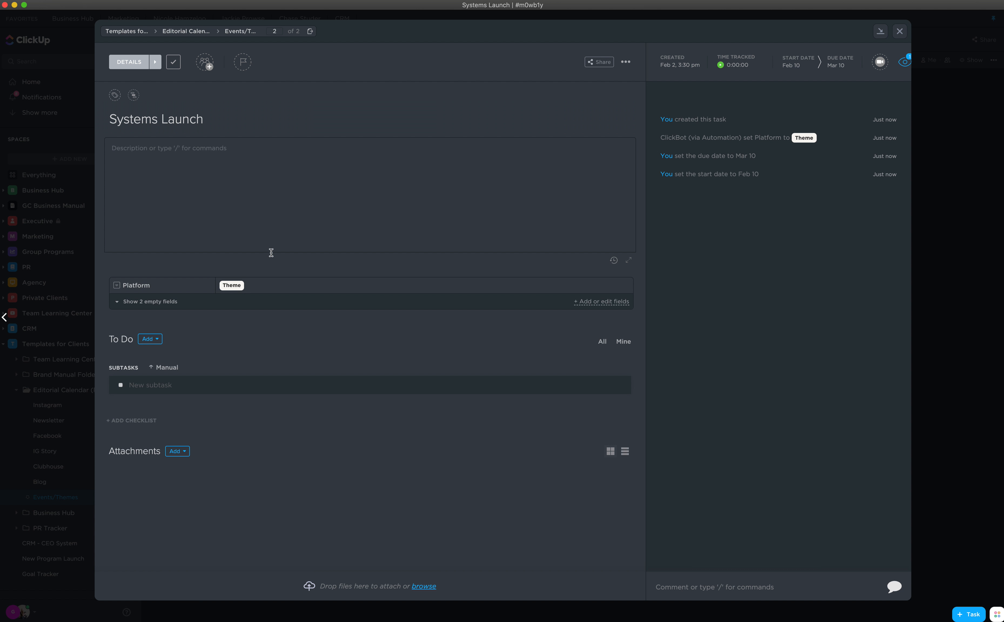
- Set Membership Launch's Platform to Theme, then check both launches on the Editorial Calendar (Full) calendar
click(899, 31)
click(233, 133)
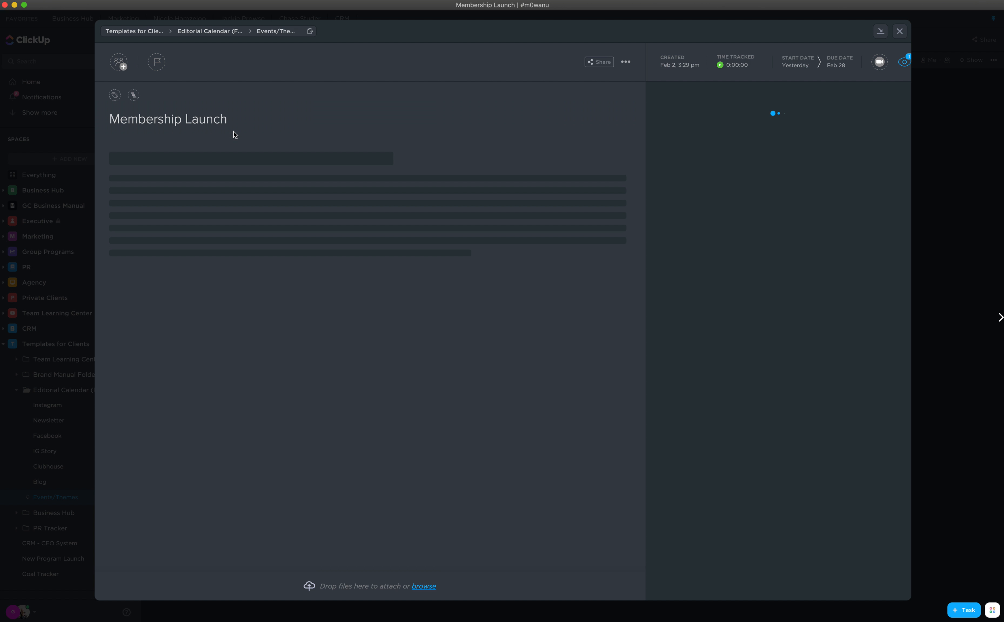
click(159, 284)
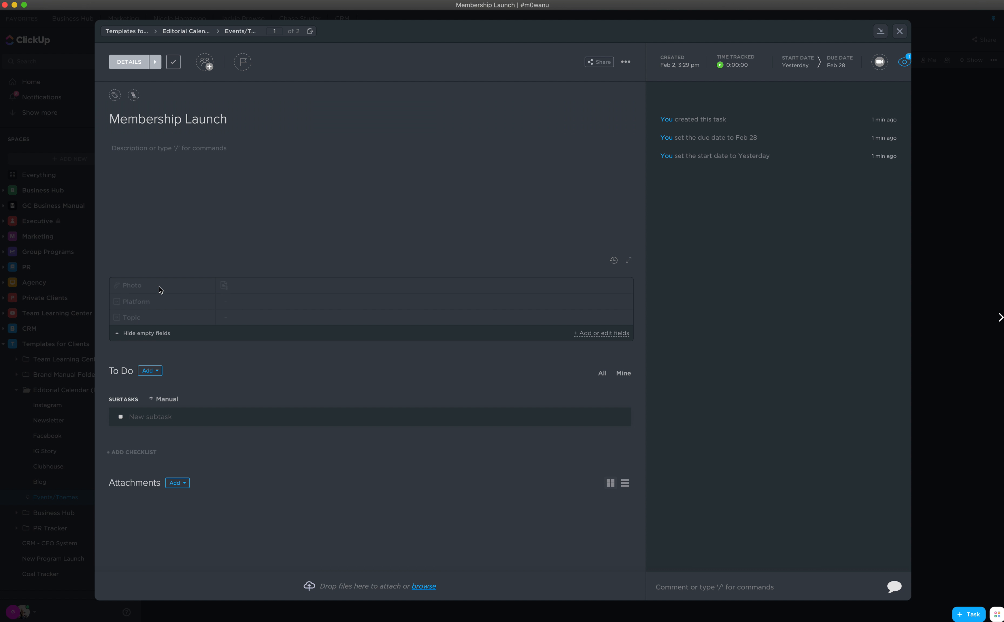
click(246, 303)
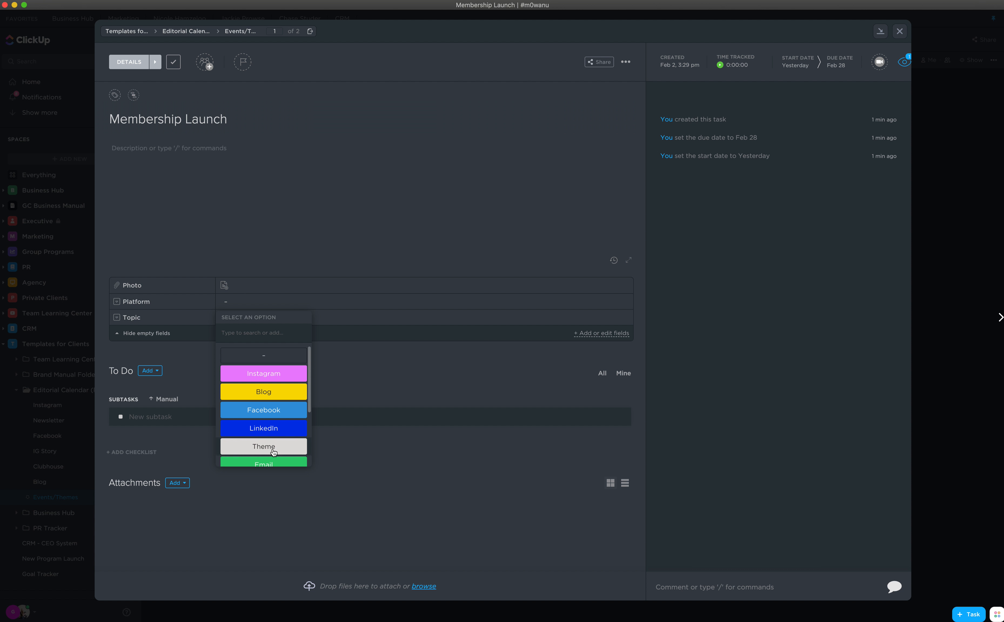
click(264, 446)
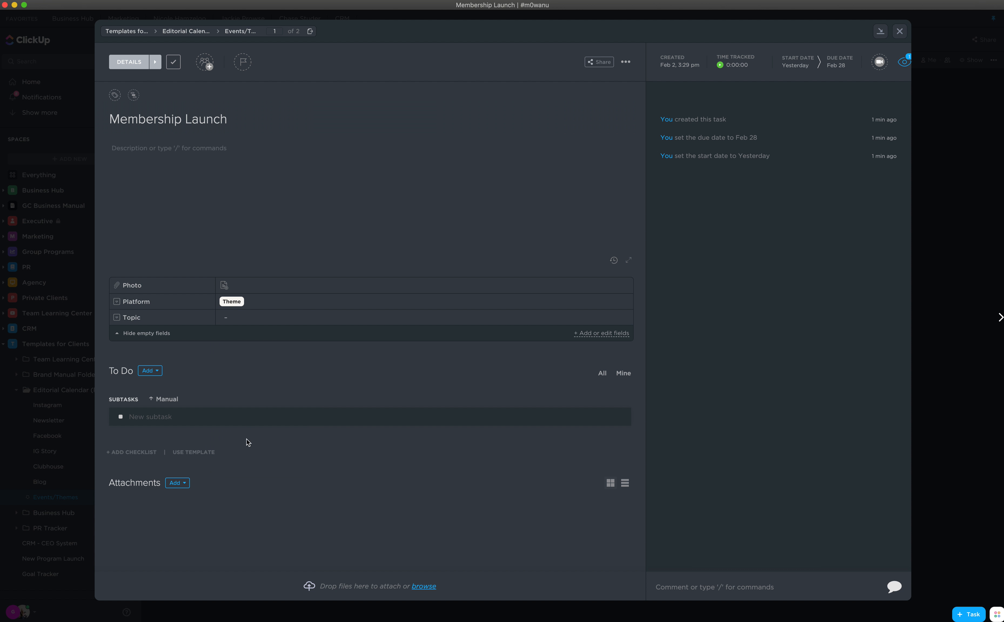
click(899, 31)
click(48, 388)
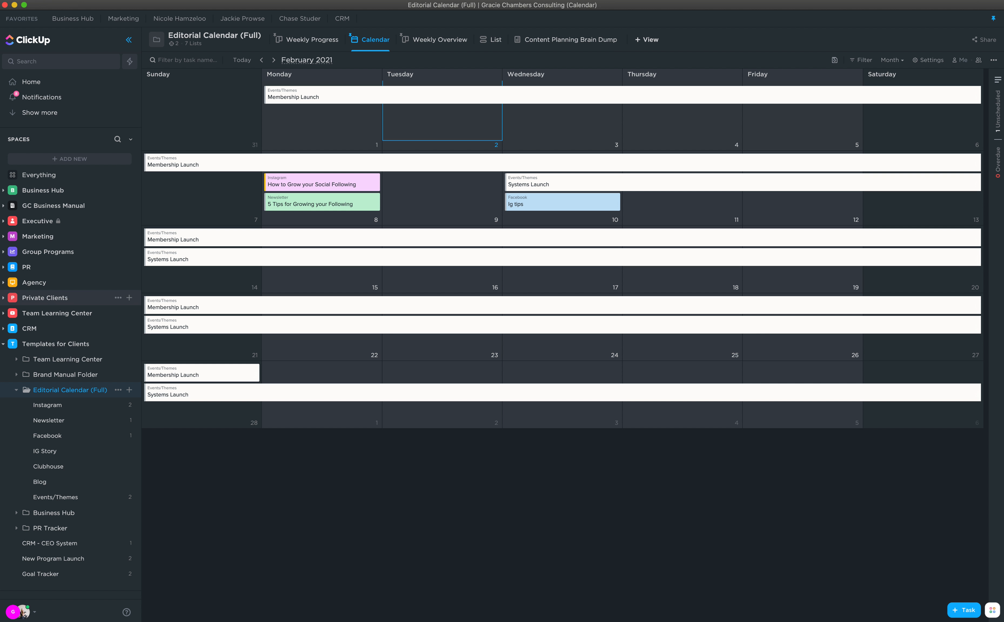
click(62, 467)
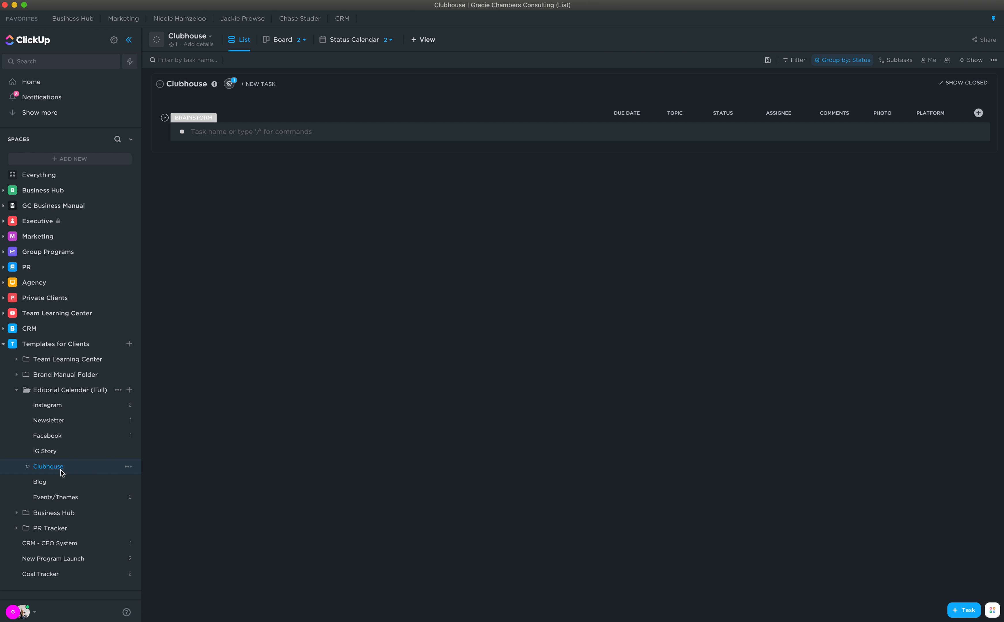
- Edit the Clubhouse list's new-task automation to set Platform to Clubhouse instead of Instagram
click(229, 85)
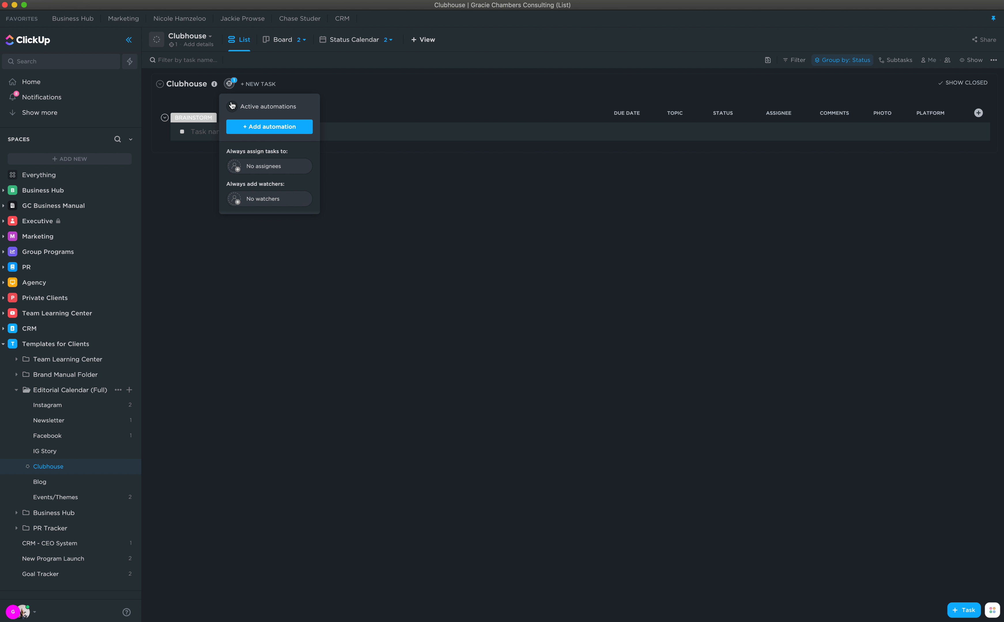
click(267, 107)
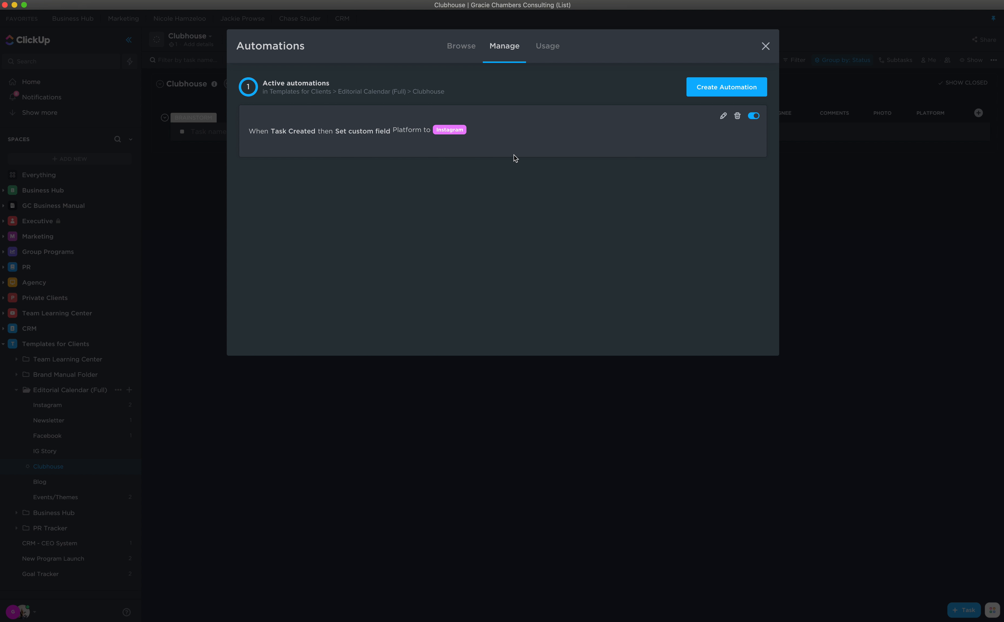
click(724, 117)
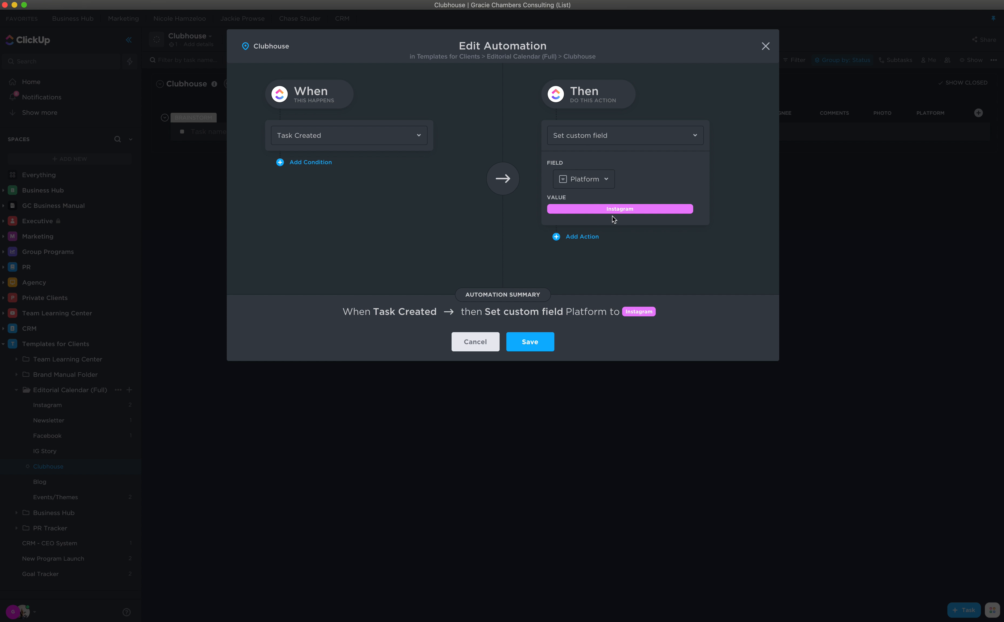
click(604, 179)
click(674, 175)
click(630, 211)
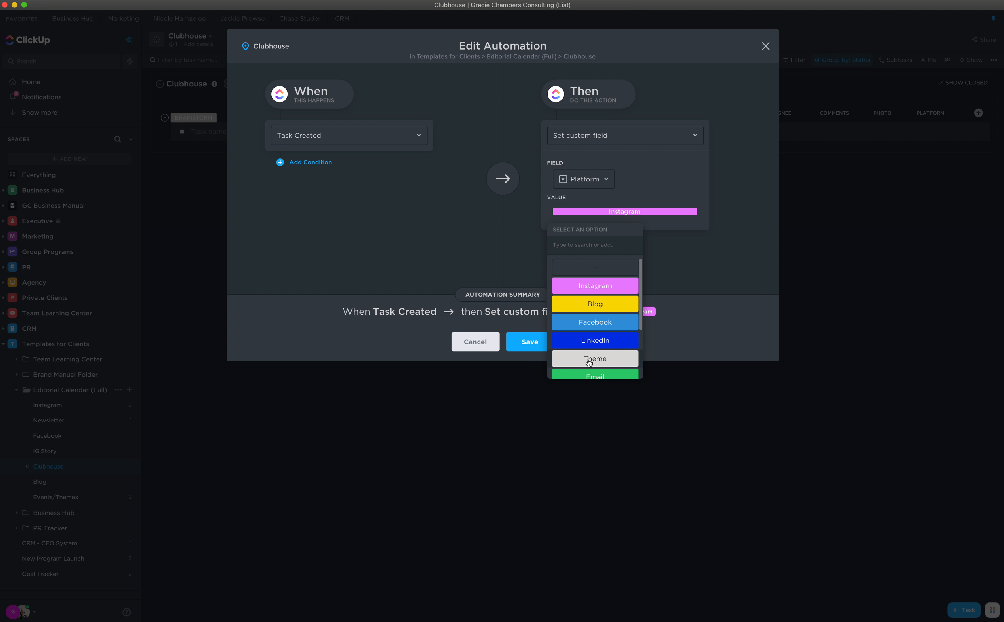
scroll(598, 365, down, 5)
click(604, 375)
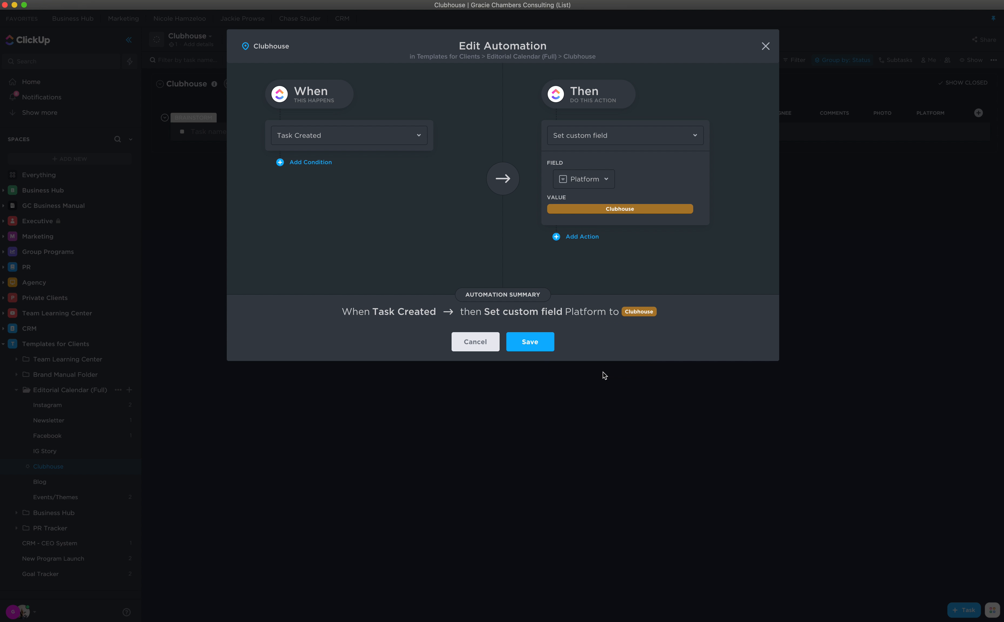
click(535, 344)
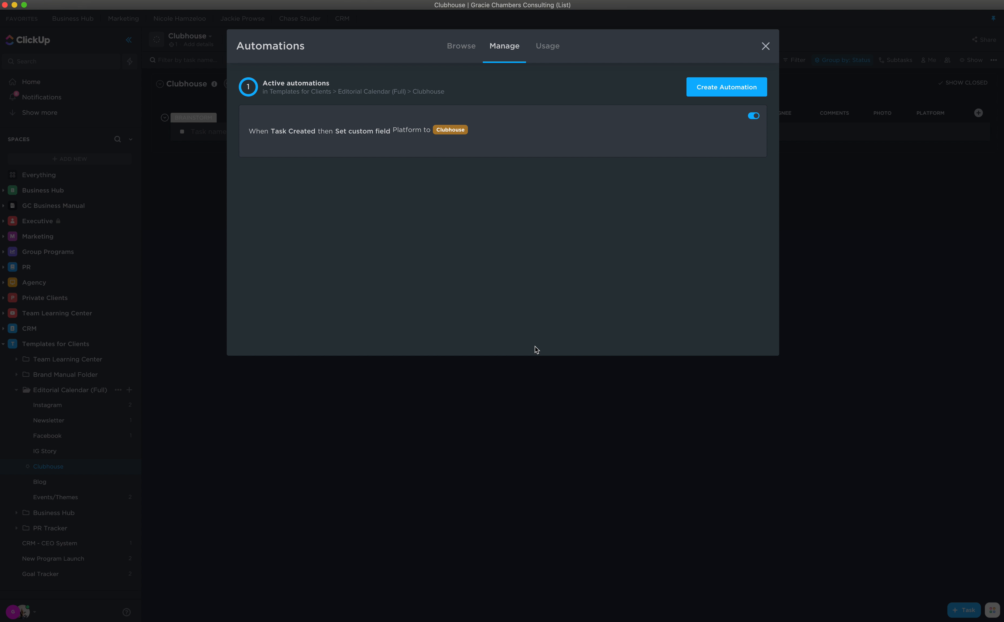
click(766, 46)
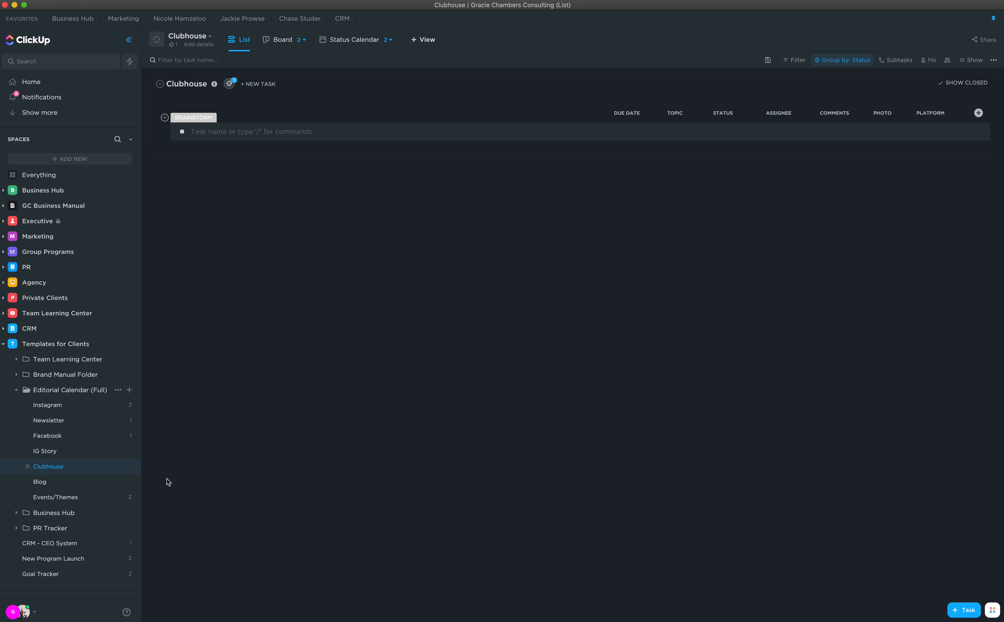
click(62, 391)
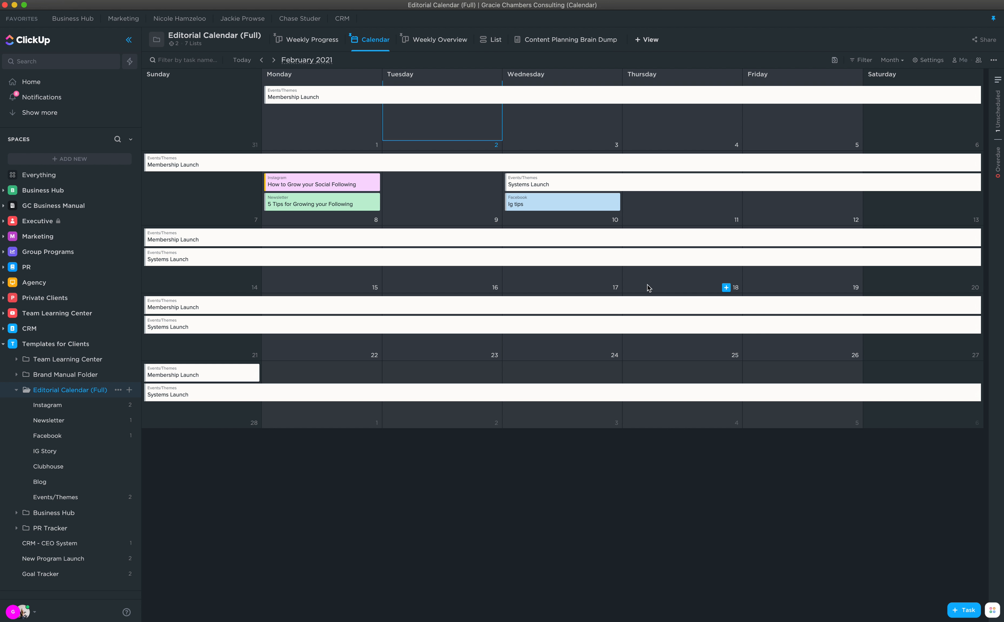
- Mark How to Grow your Social Following as Approved and reload the calendar
click(332, 184)
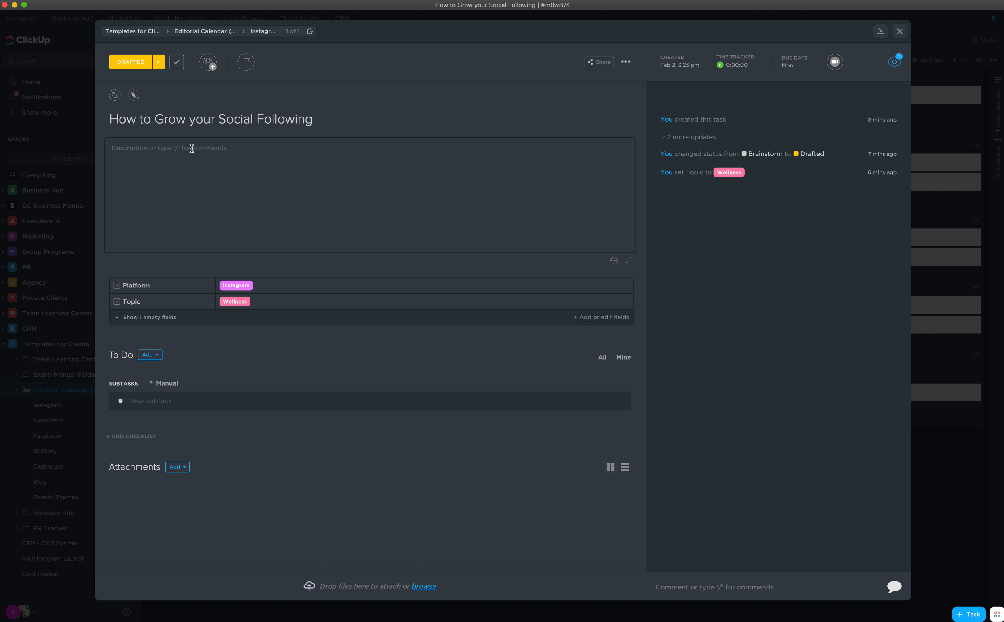
click(130, 64)
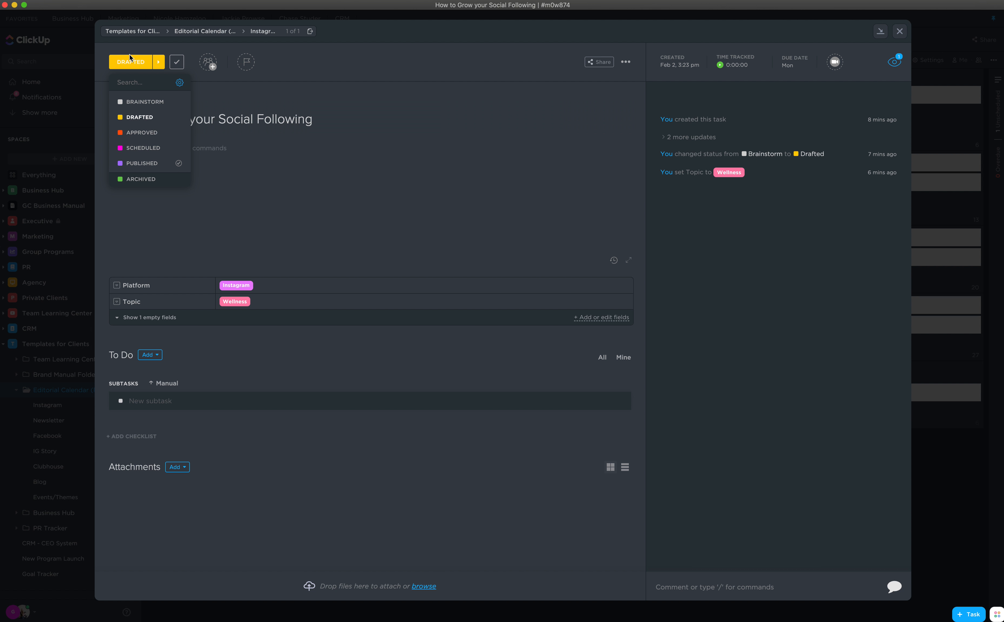
click(138, 136)
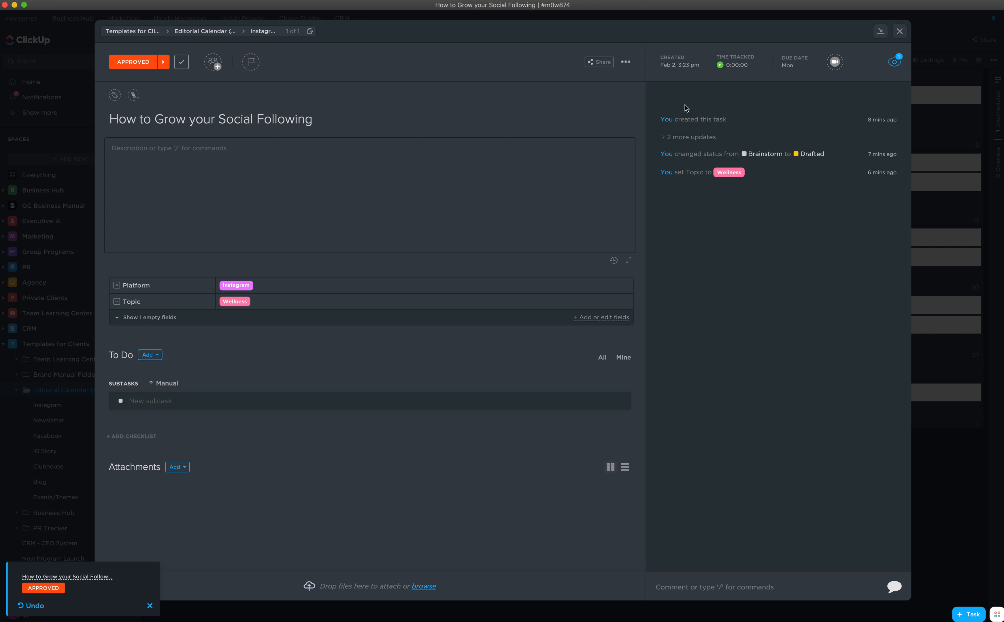
click(899, 32)
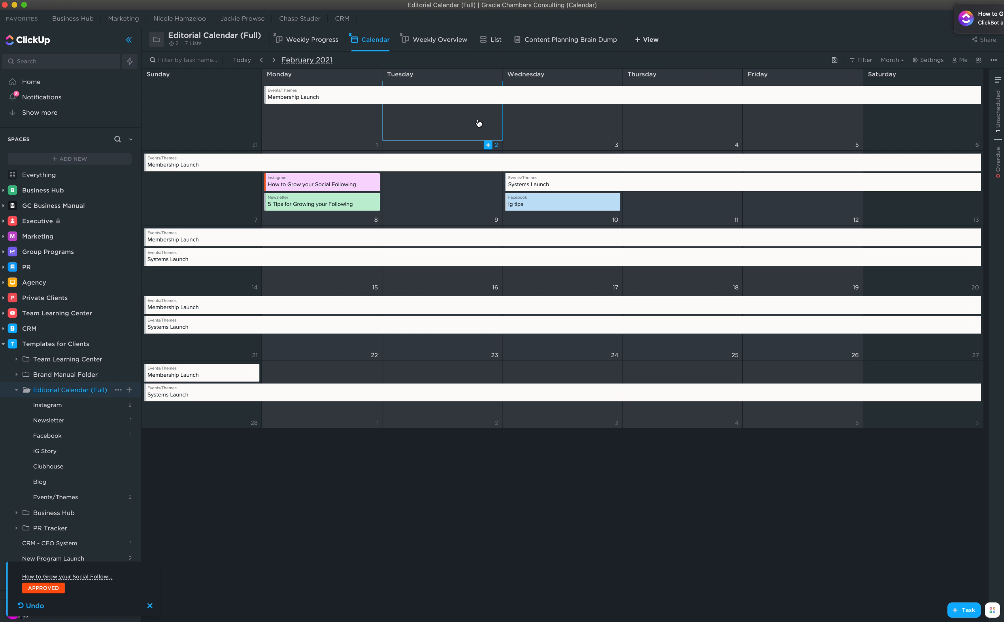
key(super+r)
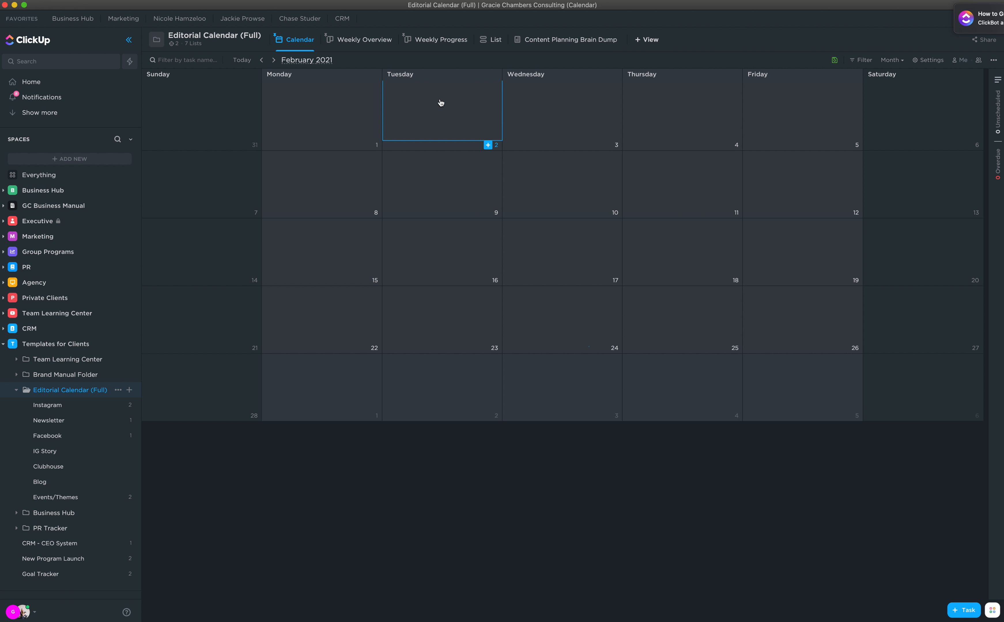
- Remove the task's auto-added assignee and set its status to Scheduled
click(325, 184)
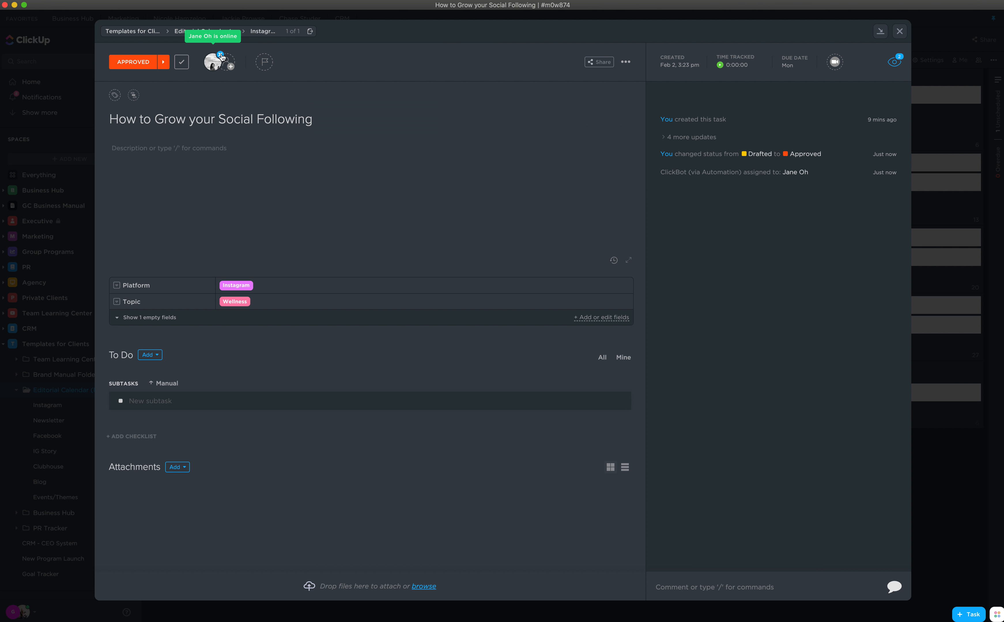
click(221, 57)
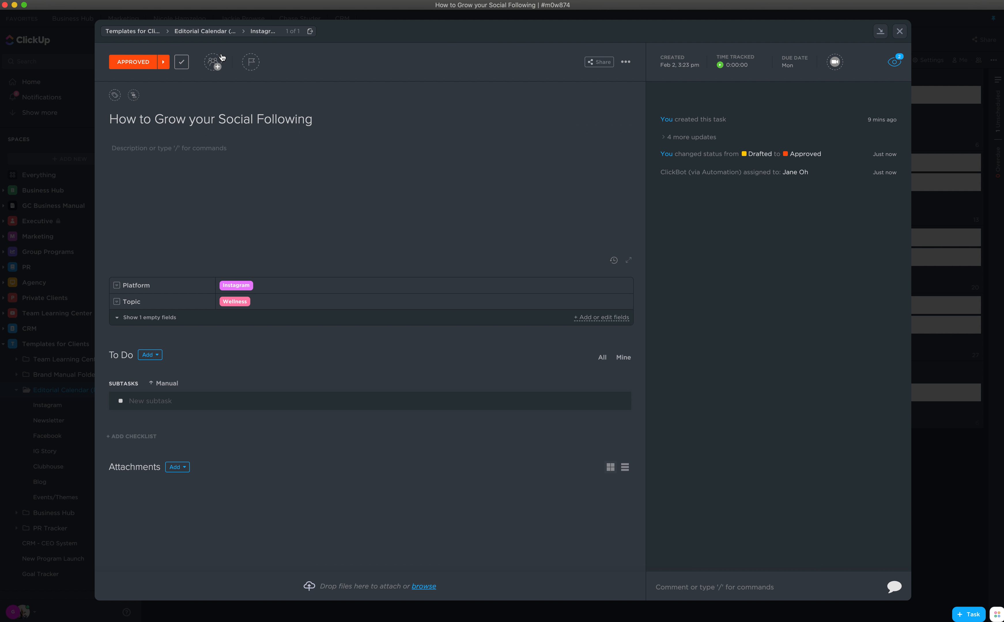
click(134, 64)
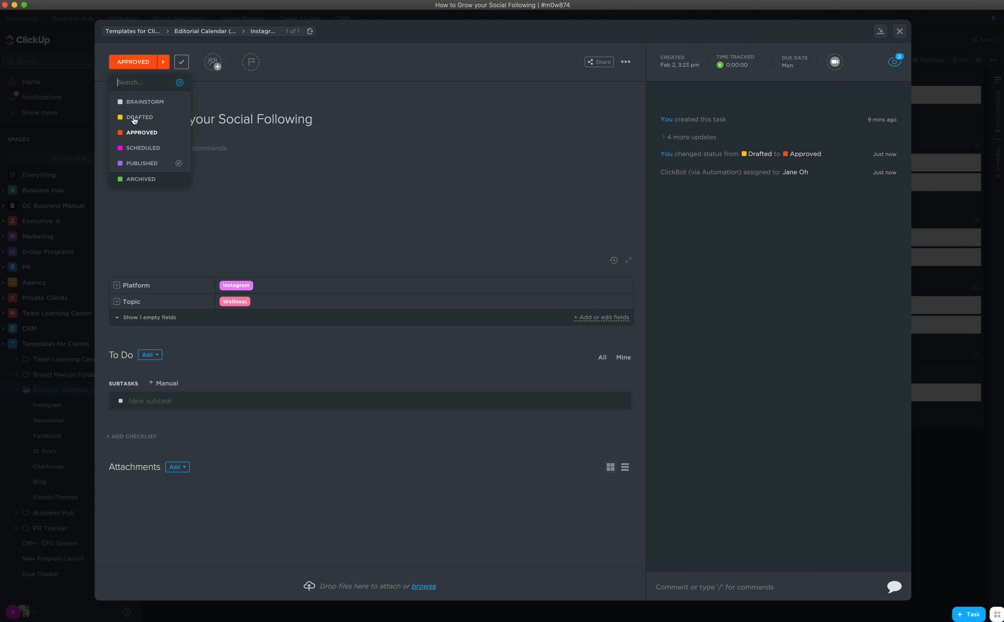
click(136, 147)
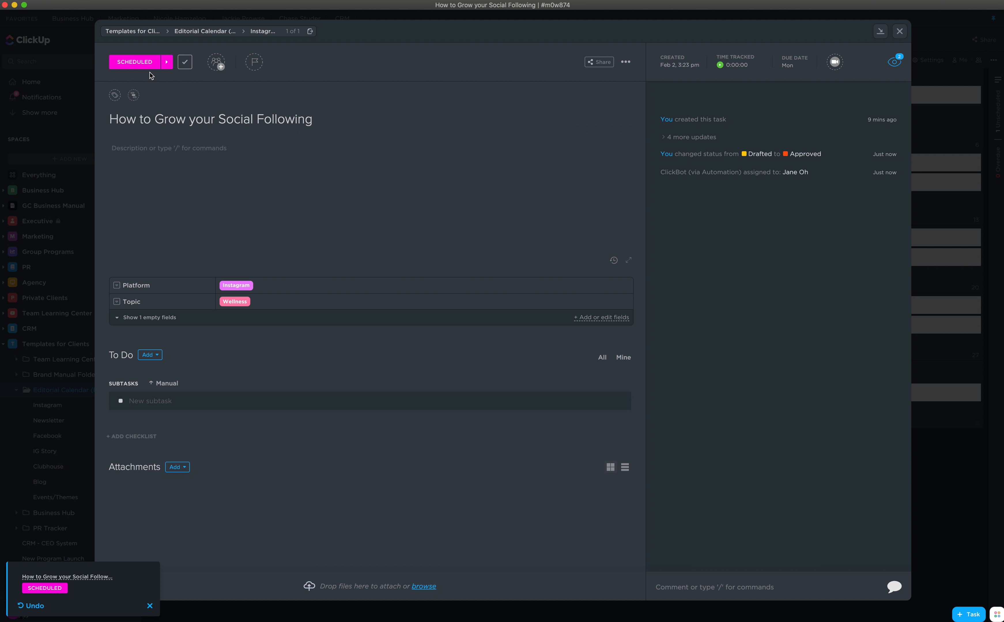
click(900, 32)
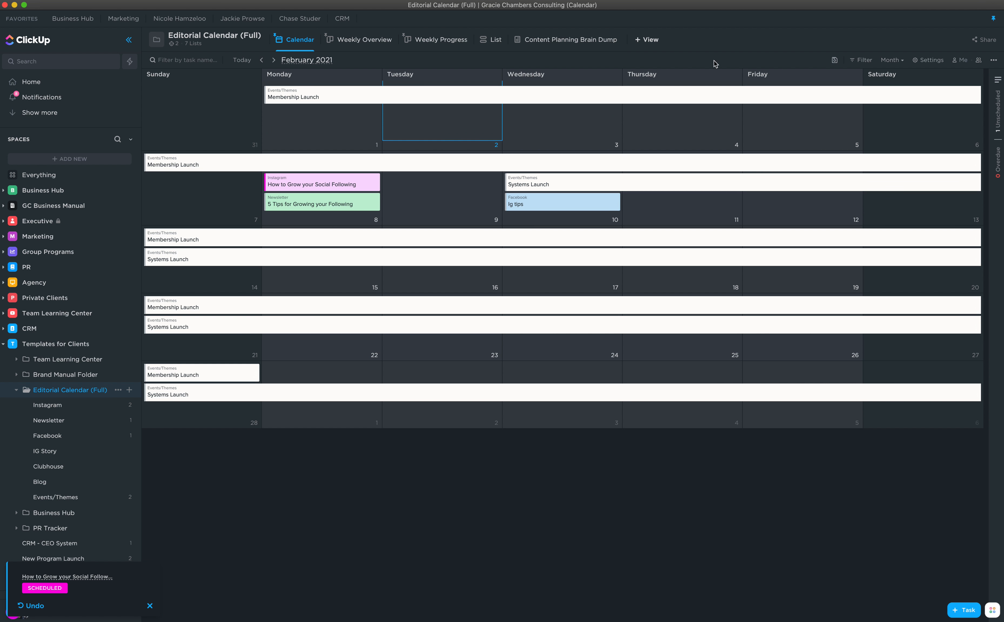
click(176, 45)
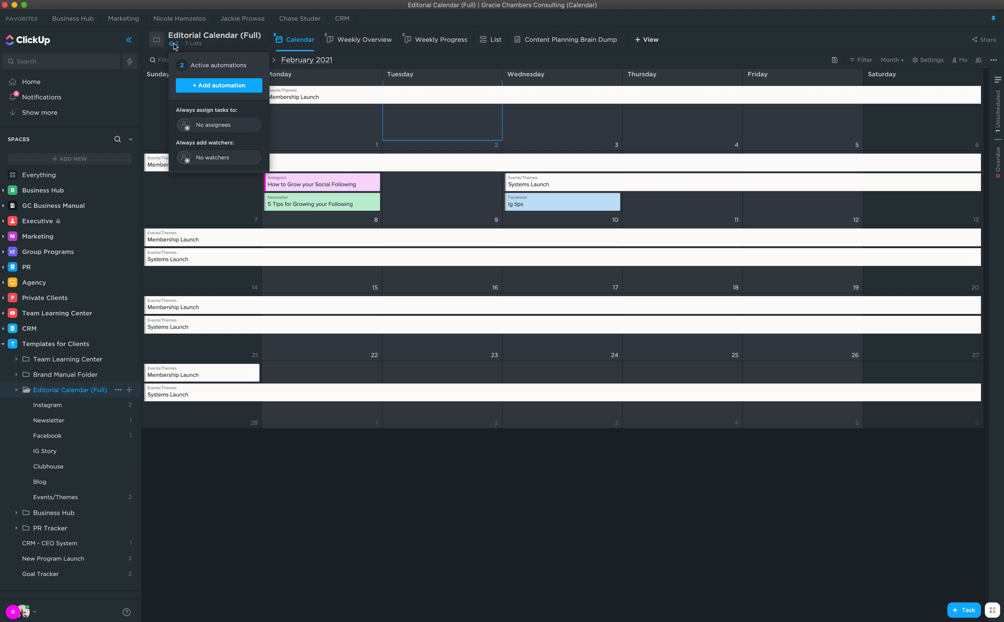
click(202, 66)
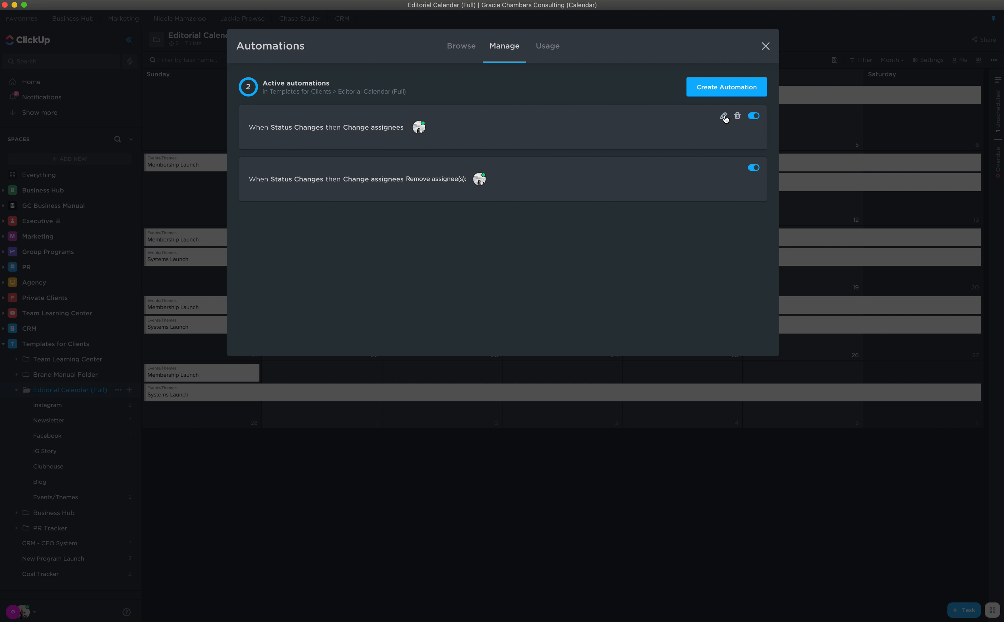
click(724, 116)
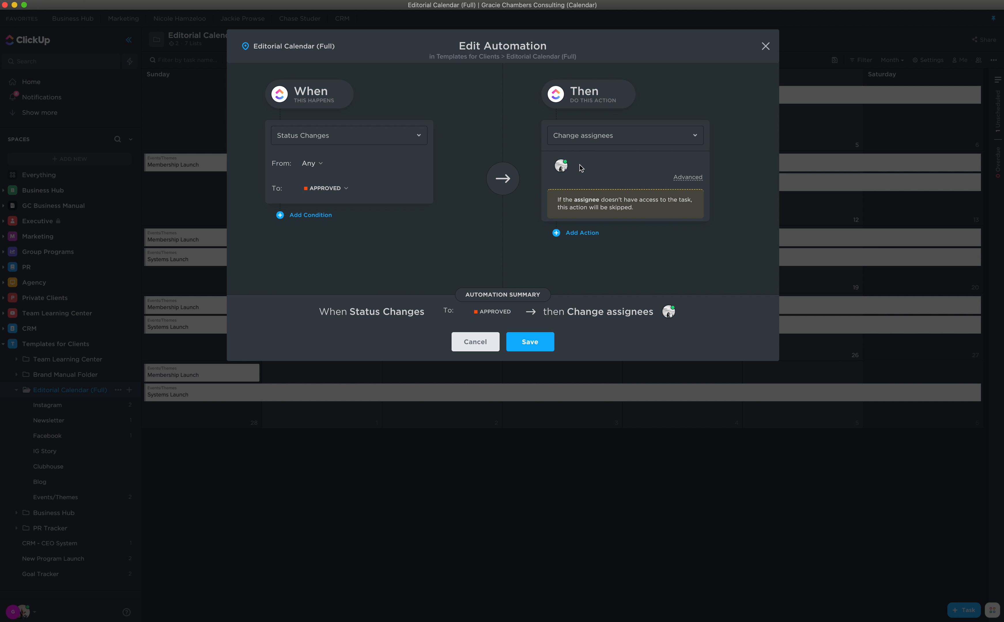
click(567, 163)
click(562, 166)
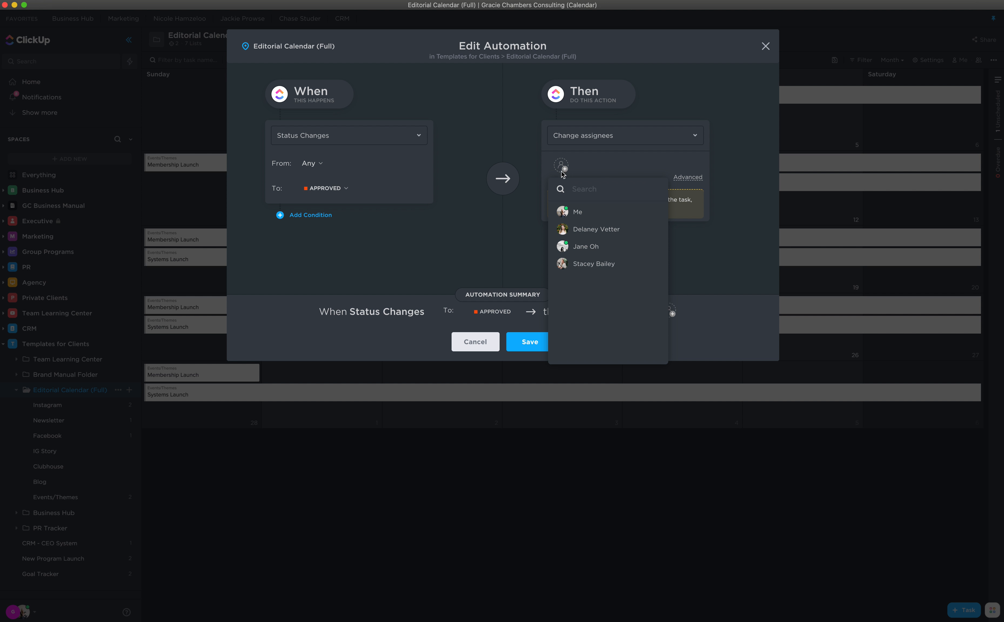
click(532, 158)
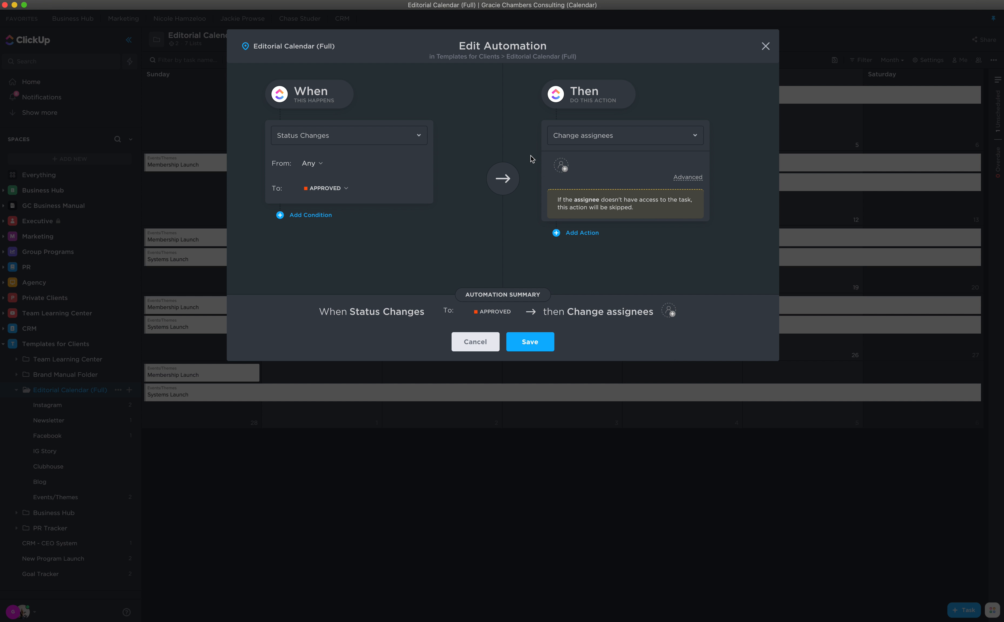
click(478, 347)
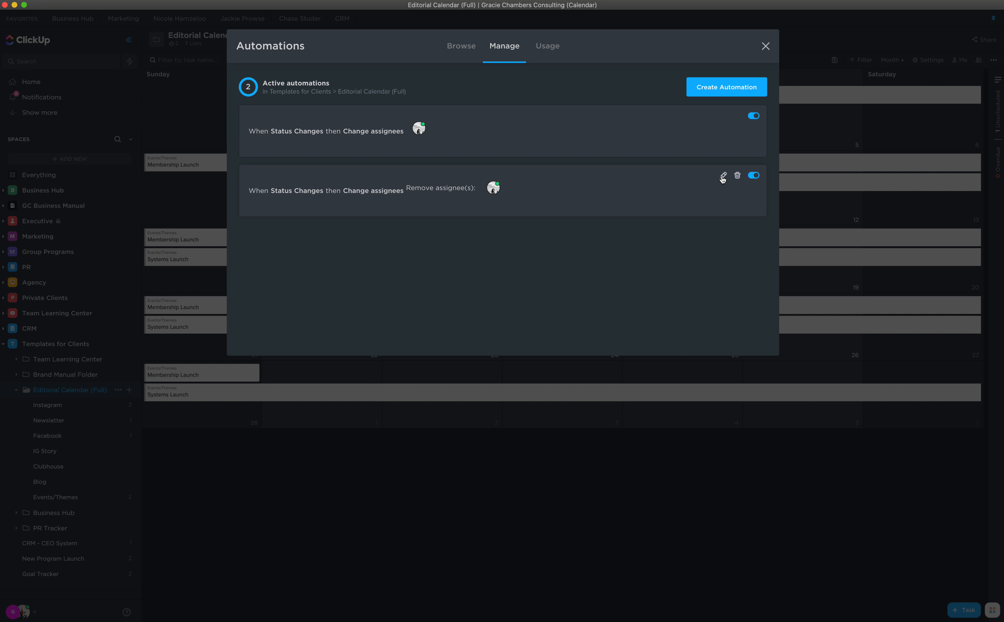
click(461, 200)
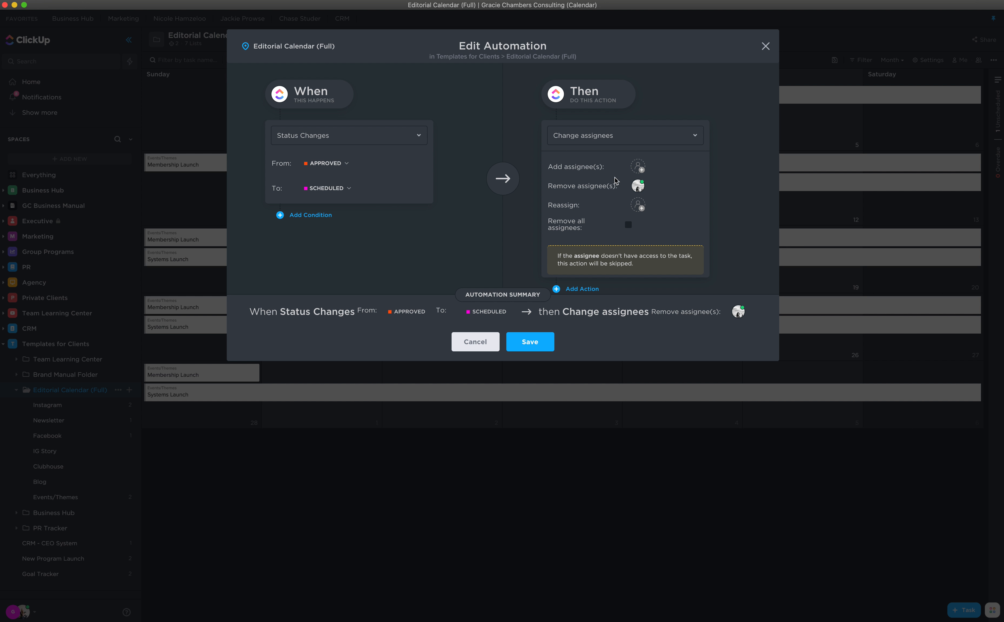
click(469, 343)
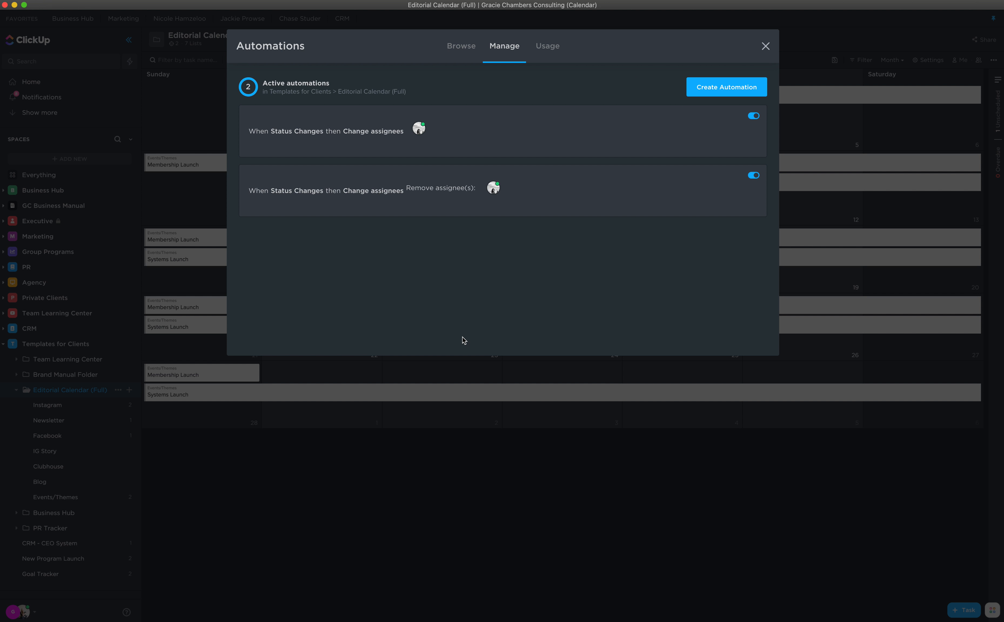
mouse_move(620, 181)
click(592, 196)
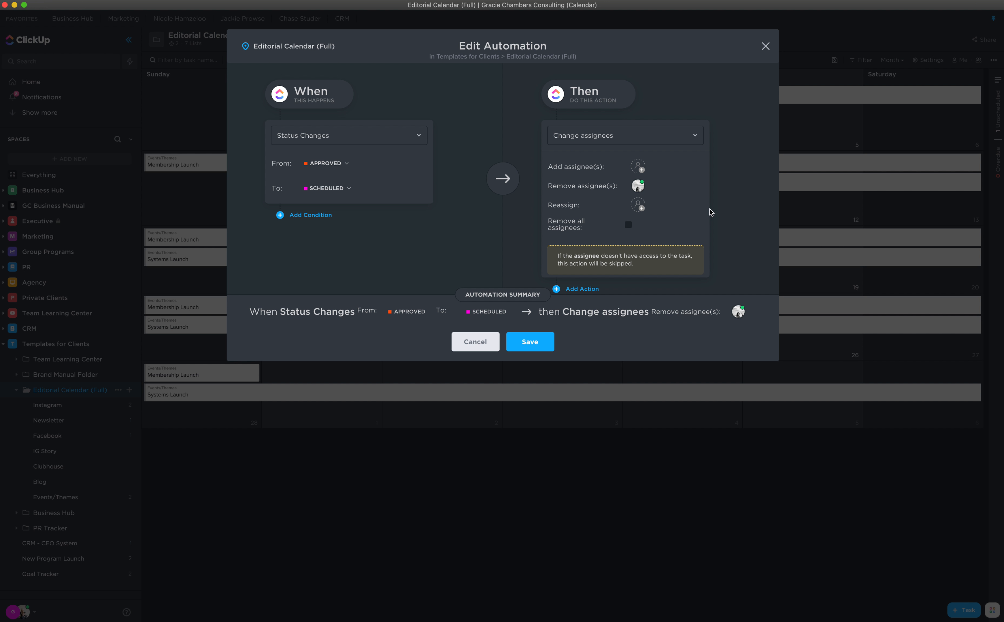
click(471, 342)
click(765, 46)
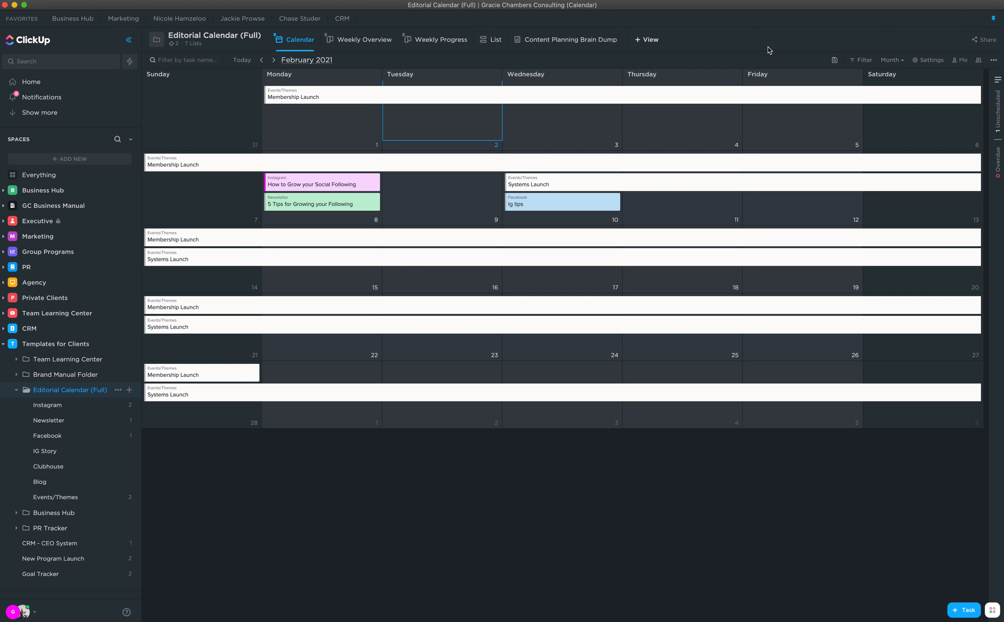